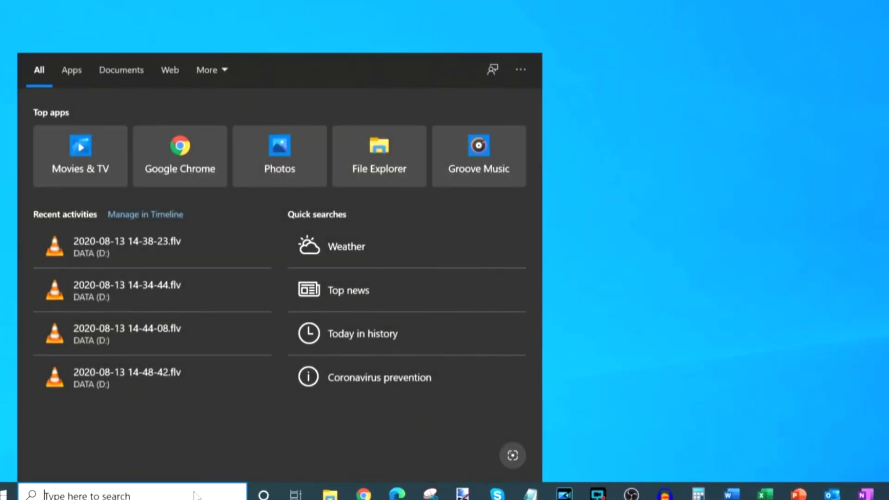
{"action": "type", "text": "vid"}
{"action": "type", "text": "eo e"}
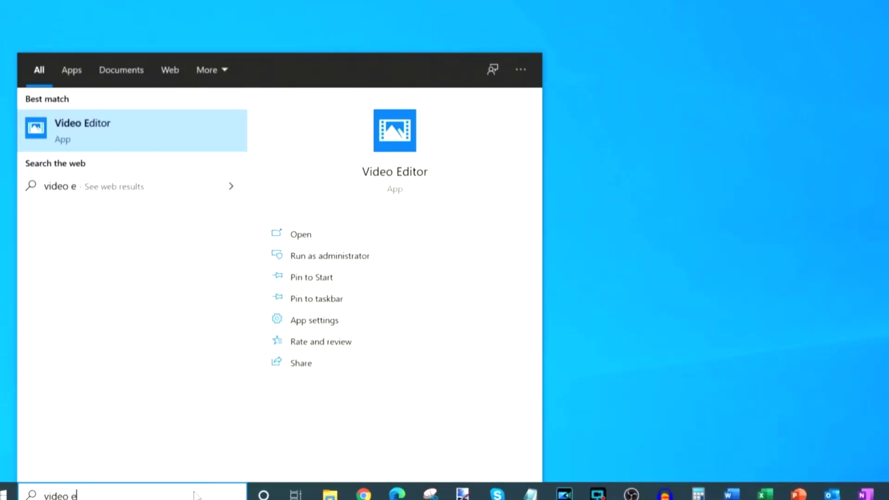
{"action": "type", "text": "dit"}
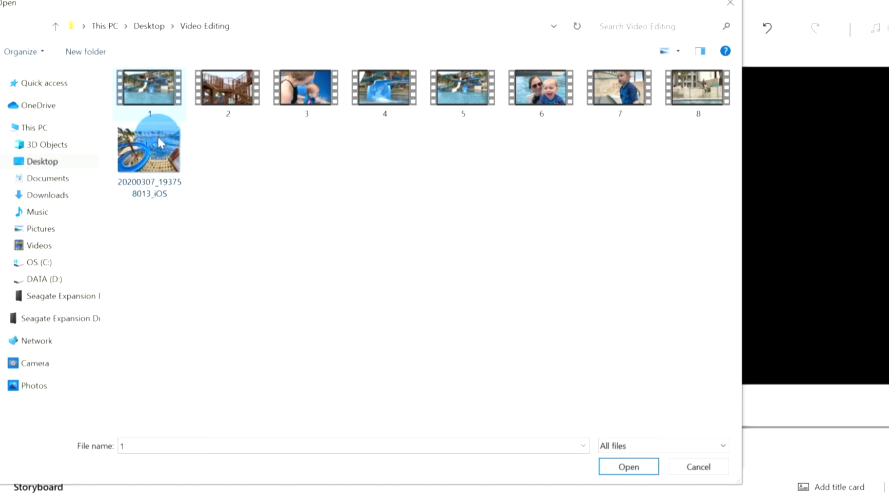
Import all nine video clips and preview the 'Come with Me' background music track.
{"action": "left_click", "coordinate": [158, 136], "text": "shift"}
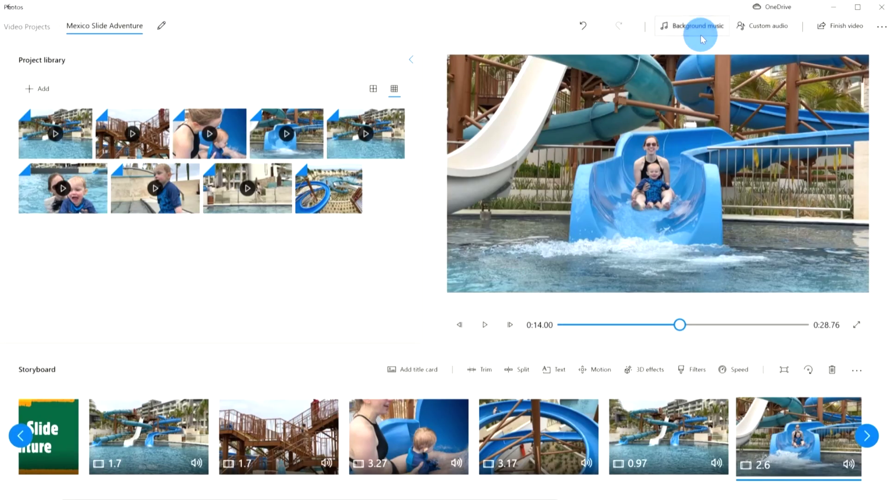
{"action": "left_click", "coordinate": [694, 27]}
{"action": "left_click", "coordinate": [428, 172]}
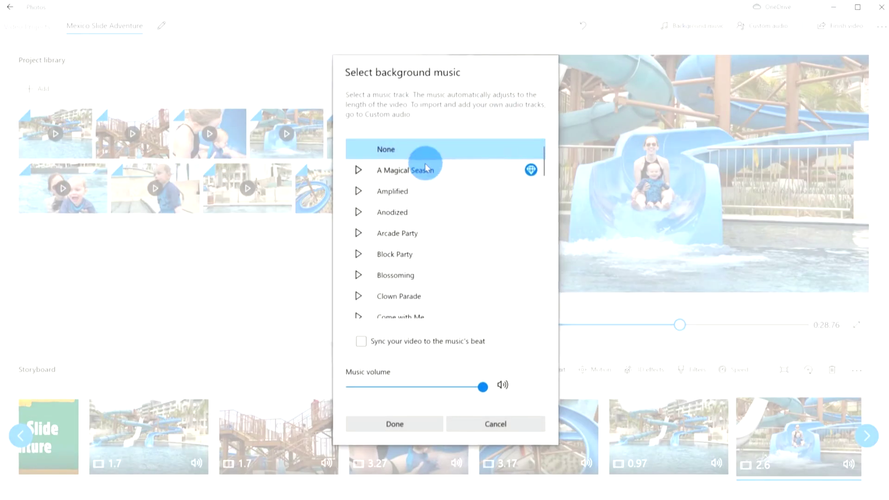
{"action": "scroll", "coordinate": [421, 163], "scroll_direction": "down", "scroll_amount": 2}
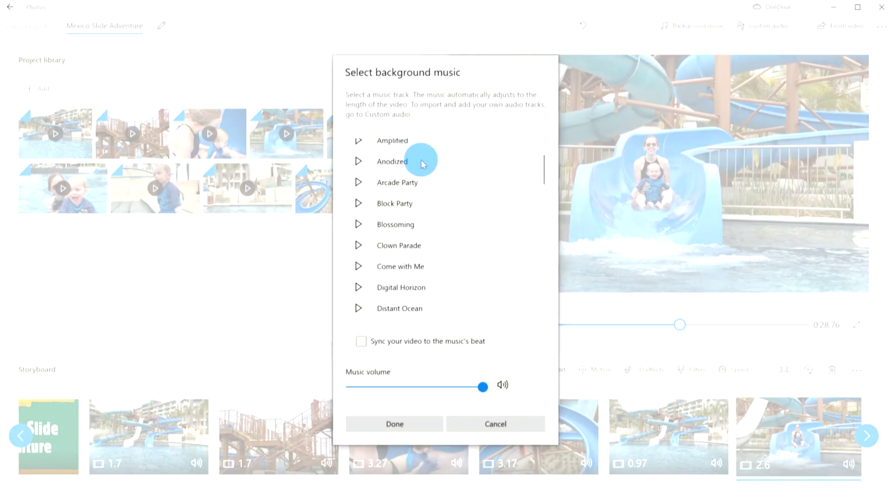
{"action": "scroll", "coordinate": [421, 159], "scroll_direction": "down", "scroll_amount": 2}
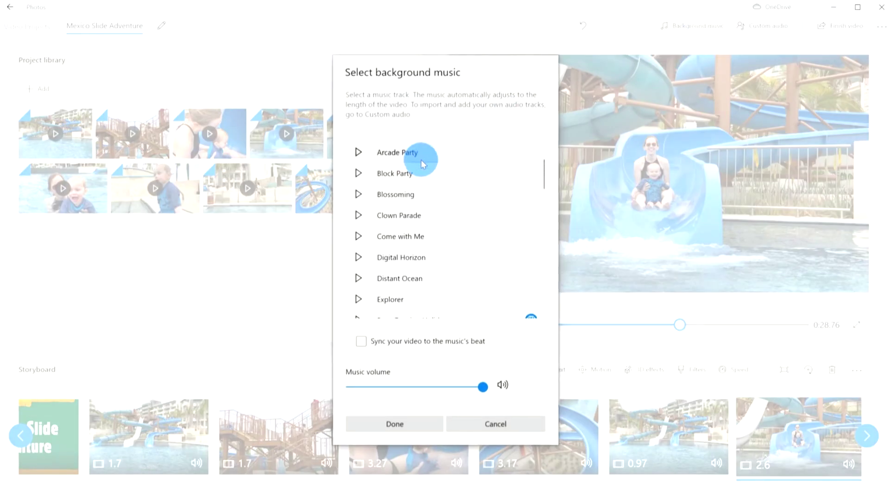
{"action": "left_click", "coordinate": [358, 236]}
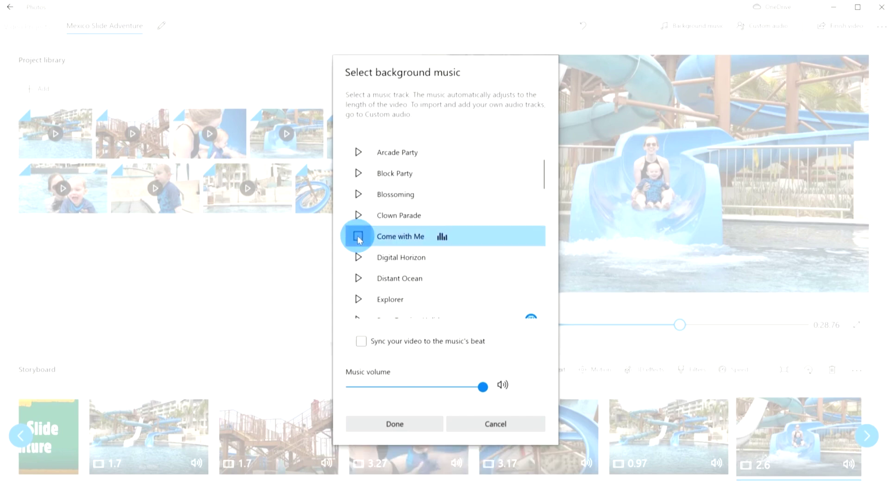
{"action": "scroll", "coordinate": [358, 237], "scroll_direction": "up", "scroll_amount": 3}
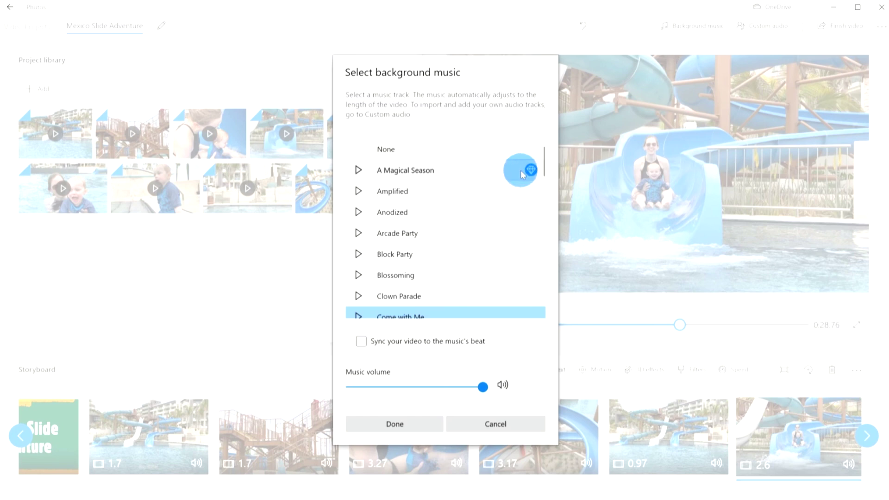
{"action": "scroll", "coordinate": [478, 193], "scroll_direction": "down", "scroll_amount": 1}
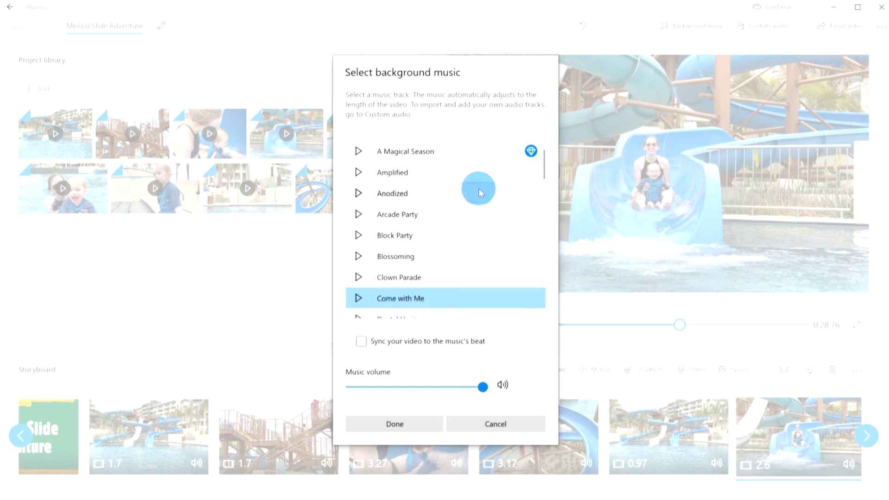
{"action": "scroll", "coordinate": [479, 192], "scroll_direction": "down", "scroll_amount": 3}
{"action": "scroll", "coordinate": [473, 198], "scroll_direction": "down", "scroll_amount": 2}
{"action": "scroll", "coordinate": [466, 222], "scroll_direction": "down", "scroll_amount": 3}
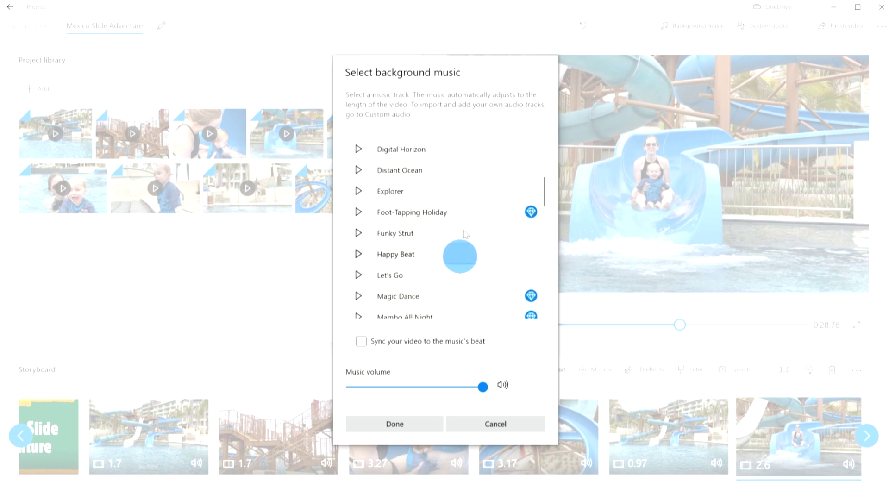
{"action": "scroll", "coordinate": [463, 250], "scroll_direction": "up", "scroll_amount": 2}
{"action": "scroll", "coordinate": [455, 268], "scroll_direction": "up", "scroll_amount": 2}
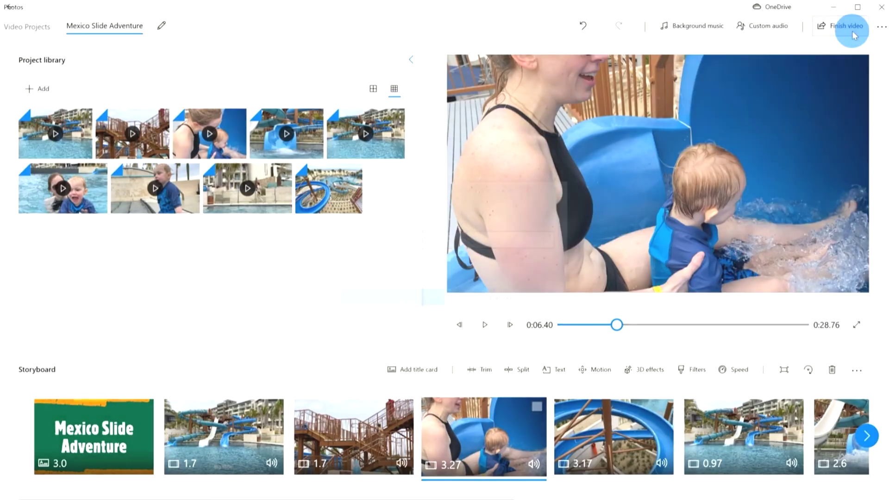
Open the Finish video export settings and view the High, Medium and Low quality options.
{"action": "left_click", "coordinate": [852, 33]}
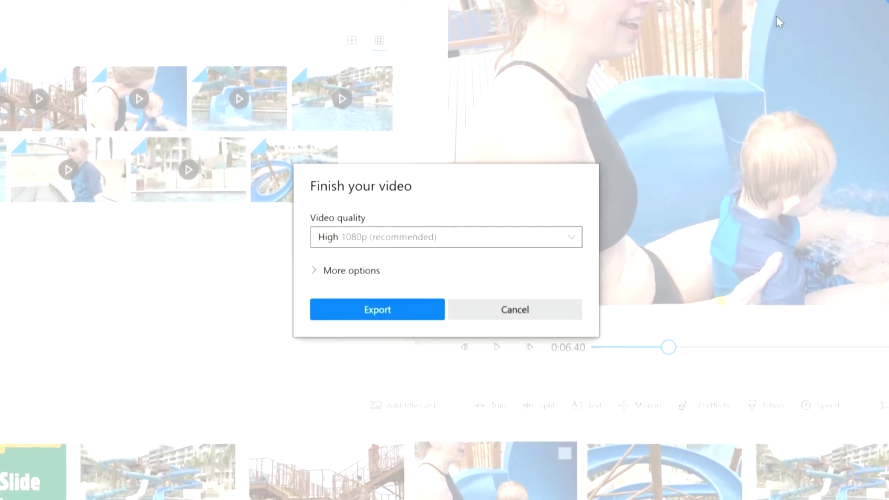
{"action": "left_click", "coordinate": [509, 236]}
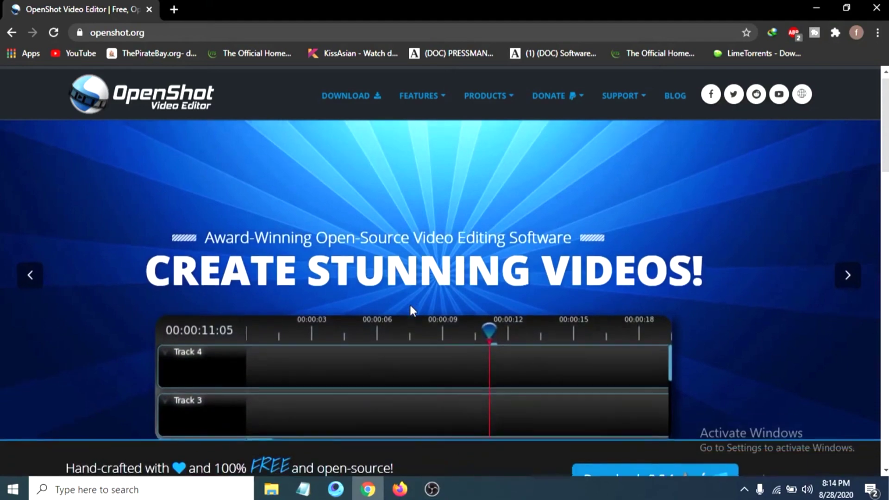
{"action": "scroll", "coordinate": [411, 306], "scroll_direction": "down", "scroll_amount": 2}
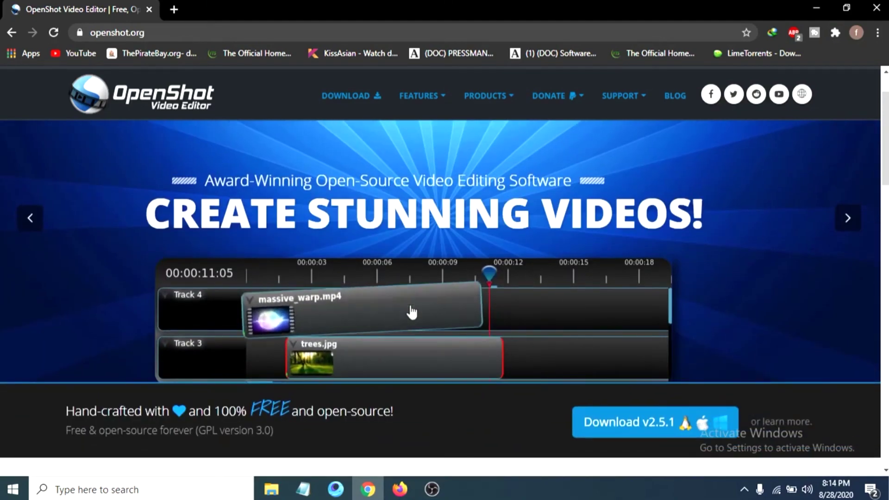
{"action": "scroll", "coordinate": [411, 310], "scroll_direction": "down", "scroll_amount": 2}
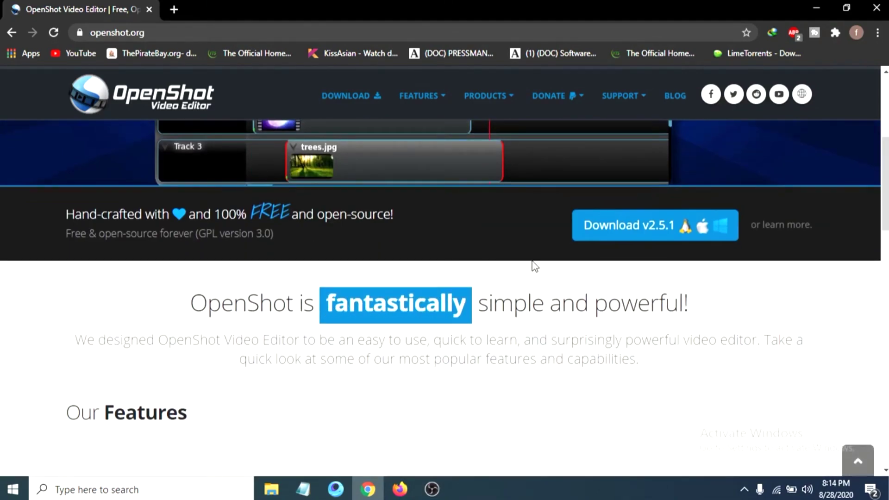
{"action": "scroll", "coordinate": [506, 271], "scroll_direction": "up", "scroll_amount": 3}
{"action": "scroll", "coordinate": [506, 272], "scroll_direction": "down", "scroll_amount": 2}
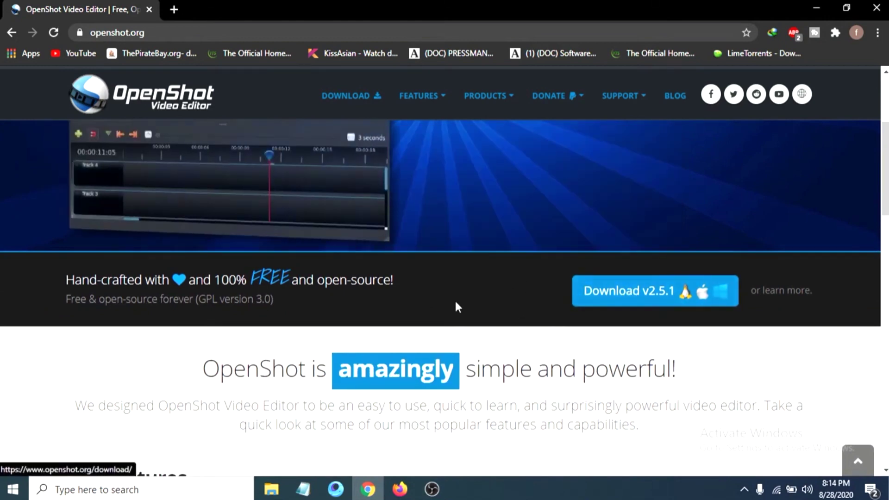
{"action": "scroll", "coordinate": [455, 307], "scroll_direction": "up", "scroll_amount": 3}
{"action": "scroll", "coordinate": [444, 309], "scroll_direction": "down", "scroll_amount": 1}
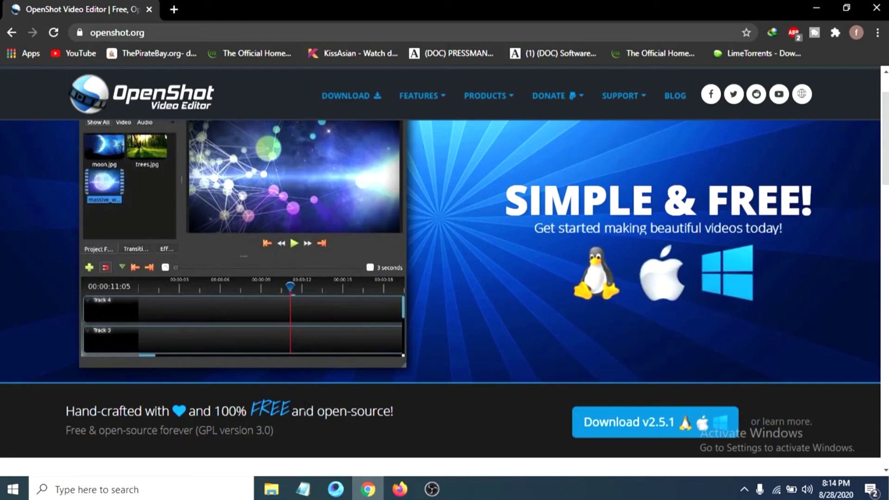
{"action": "scroll", "coordinate": [431, 390], "scroll_direction": "down", "scroll_amount": 1}
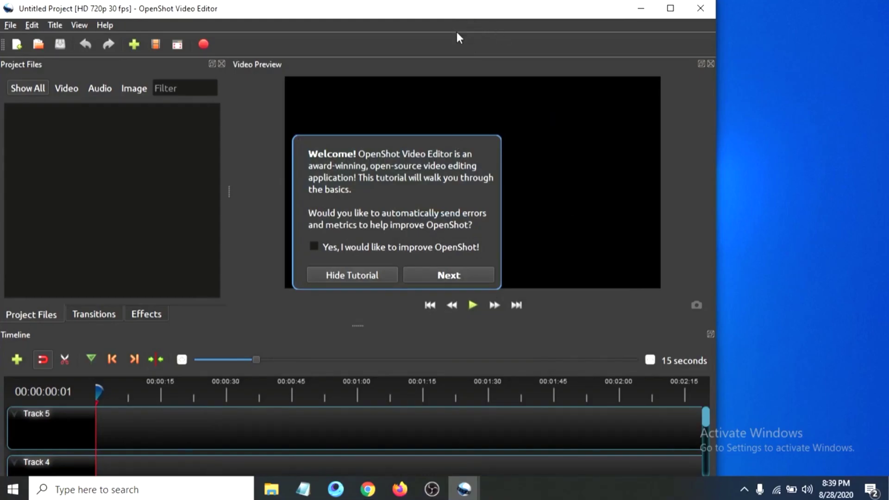
{"action": "left_click_drag", "start_coordinate": [447, 12], "coordinate": [546, 11]}
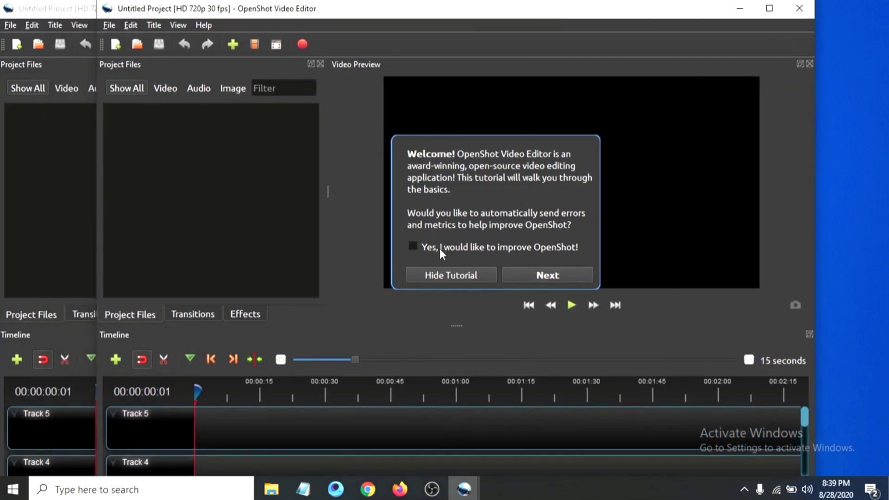
{"action": "left_click", "coordinate": [546, 275]}
{"action": "left_click", "coordinate": [308, 221]}
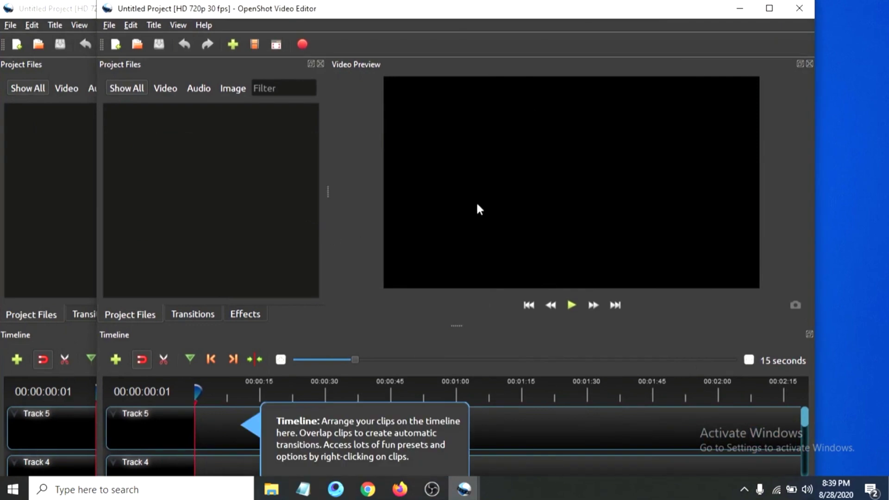
{"action": "left_click", "coordinate": [767, 10]}
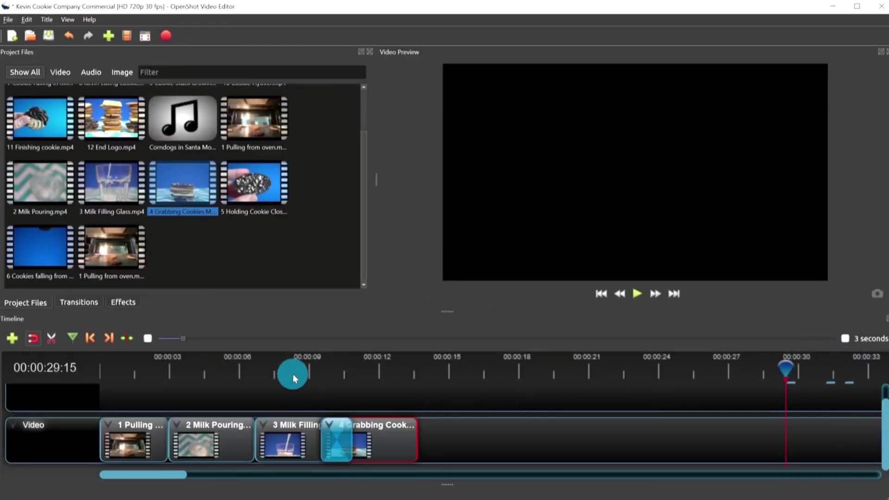
{"action": "left_click", "coordinate": [303, 373]}
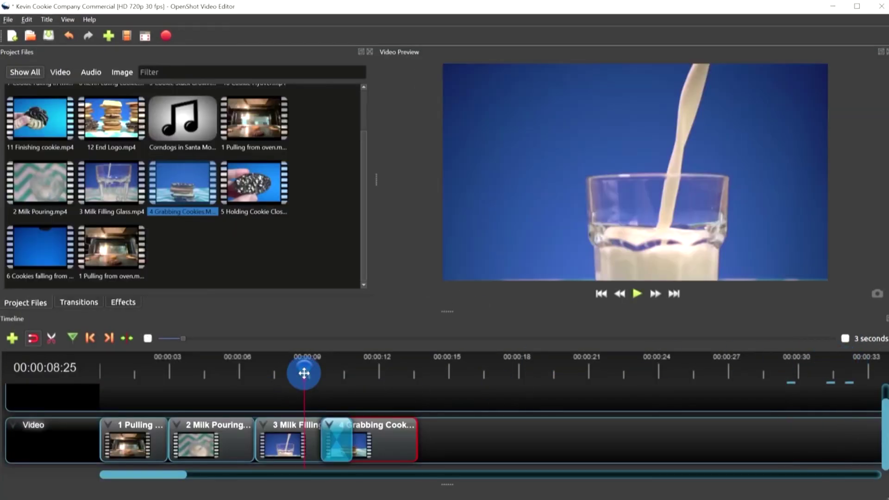
{"action": "key", "text": "space"}
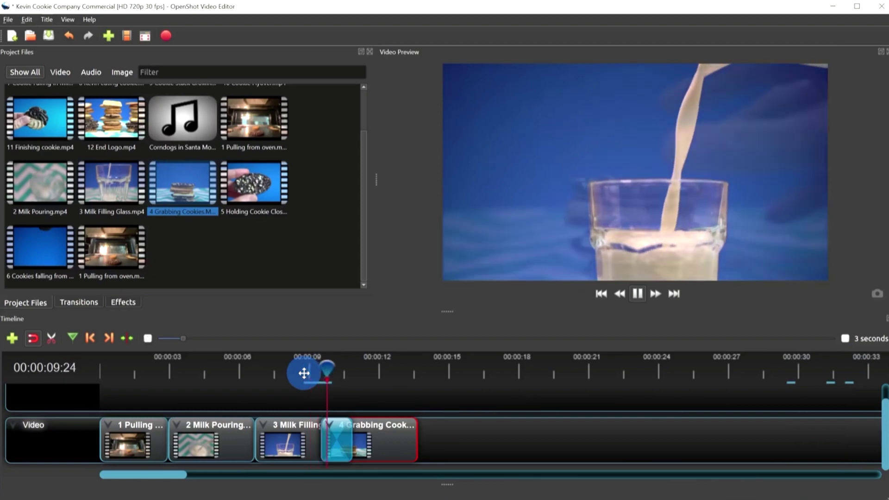
{"action": "key", "text": "space"}
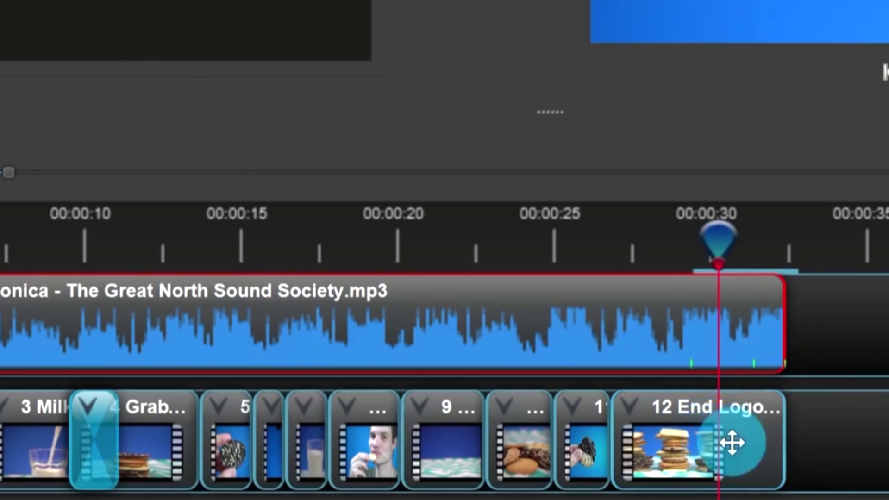
{"action": "left_click", "coordinate": [729, 448]}
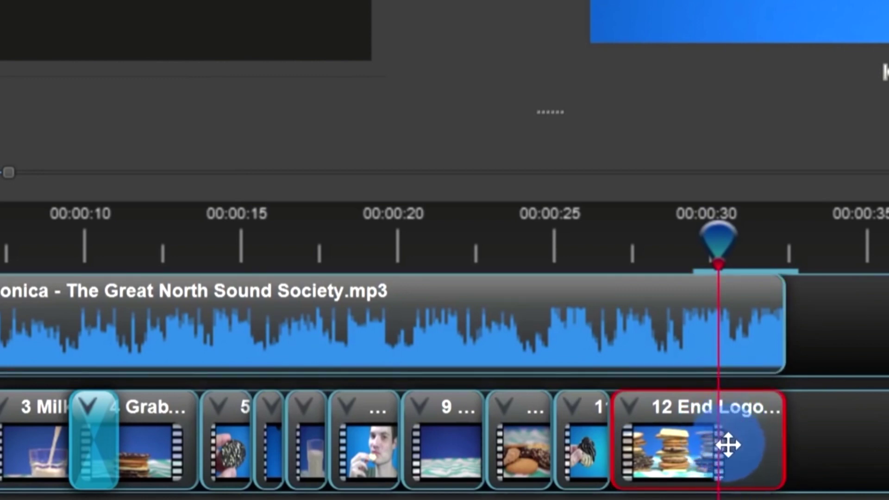
{"action": "right_click", "coordinate": [729, 435]}
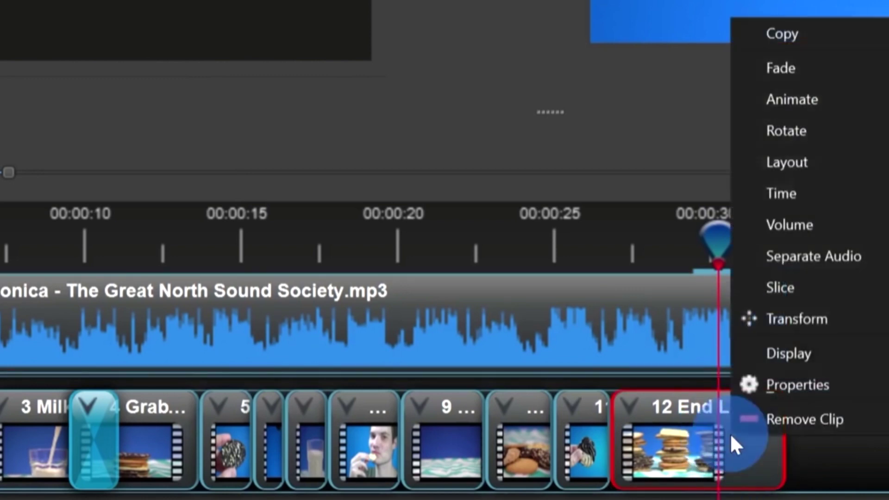
{"action": "left_click", "coordinate": [792, 386]}
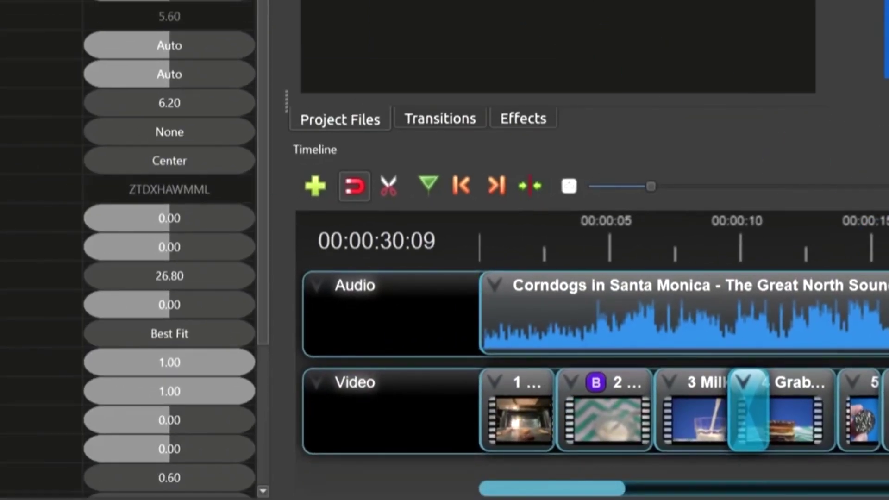
{"action": "scroll", "coordinate": [169, 250], "scroll_direction": "down", "scroll_amount": 1}
{"action": "scroll", "coordinate": [169, 250], "scroll_direction": "down", "scroll_amount": 1}
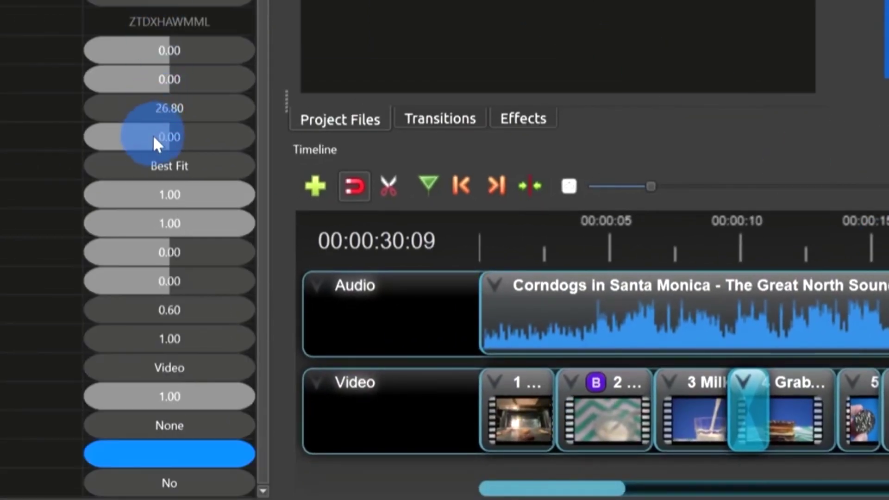
{"action": "scroll", "coordinate": [157, 144], "scroll_direction": "up", "scroll_amount": 2}
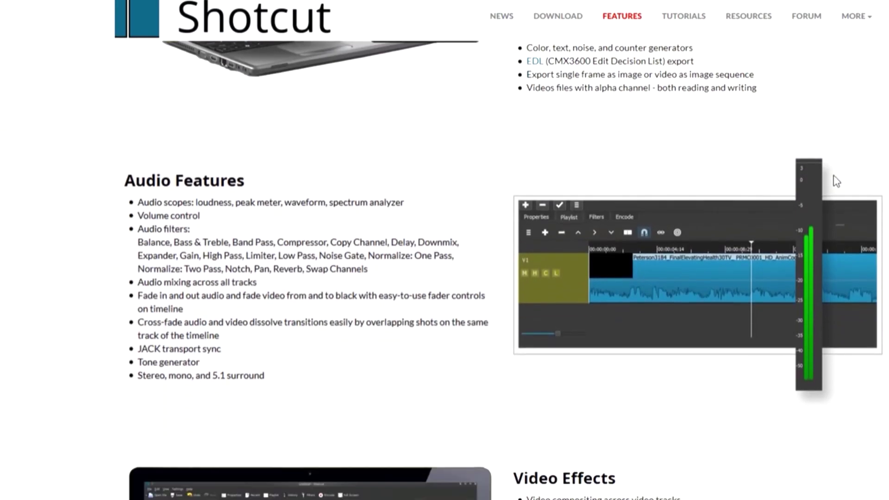
{"action": "scroll", "coordinate": [834, 176], "scroll_direction": "down", "scroll_amount": 1}
{"action": "scroll", "coordinate": [833, 177], "scroll_direction": "down", "scroll_amount": 2}
{"action": "scroll", "coordinate": [834, 177], "scroll_direction": "down", "scroll_amount": 1}
{"action": "scroll", "coordinate": [834, 176], "scroll_direction": "down", "scroll_amount": 2}
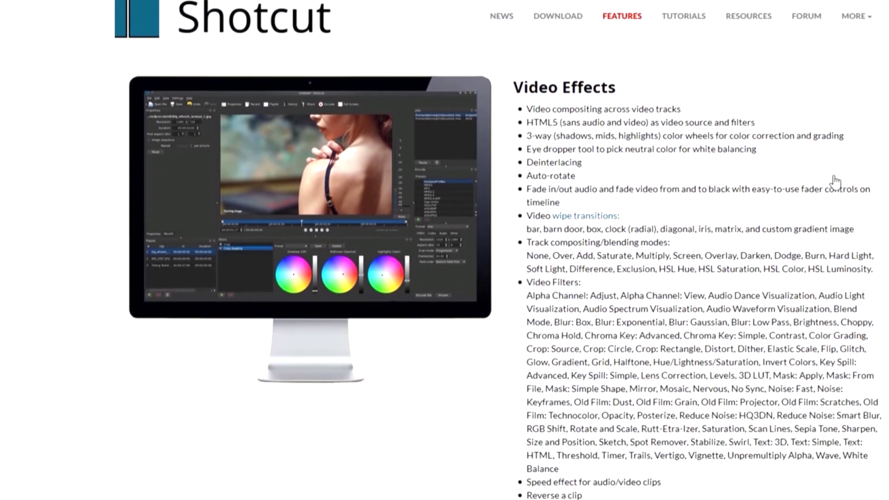
{"action": "scroll", "coordinate": [834, 179], "scroll_direction": "down", "scroll_amount": 2}
{"action": "scroll", "coordinate": [834, 179], "scroll_direction": "down", "scroll_amount": 2}
{"action": "scroll", "coordinate": [834, 179], "scroll_direction": "down", "scroll_amount": 3}
{"action": "scroll", "coordinate": [834, 180], "scroll_direction": "down", "scroll_amount": 3}
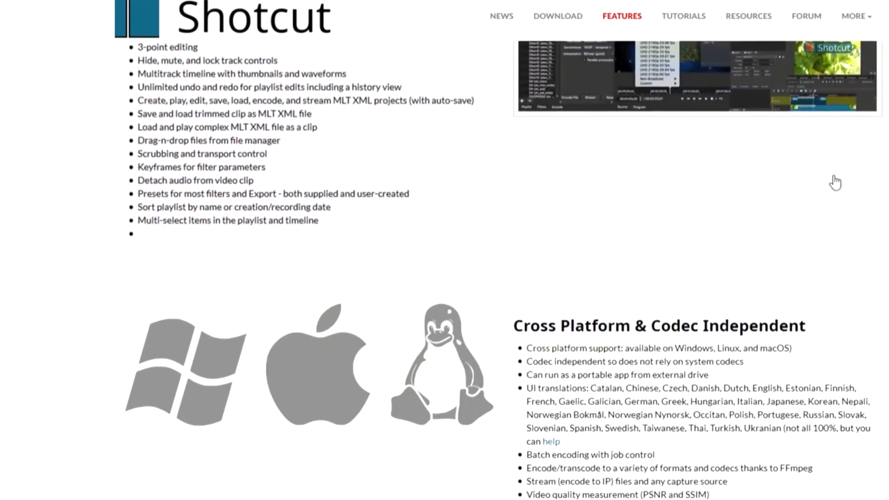
{"action": "scroll", "coordinate": [834, 181], "scroll_direction": "down", "scroll_amount": 1}
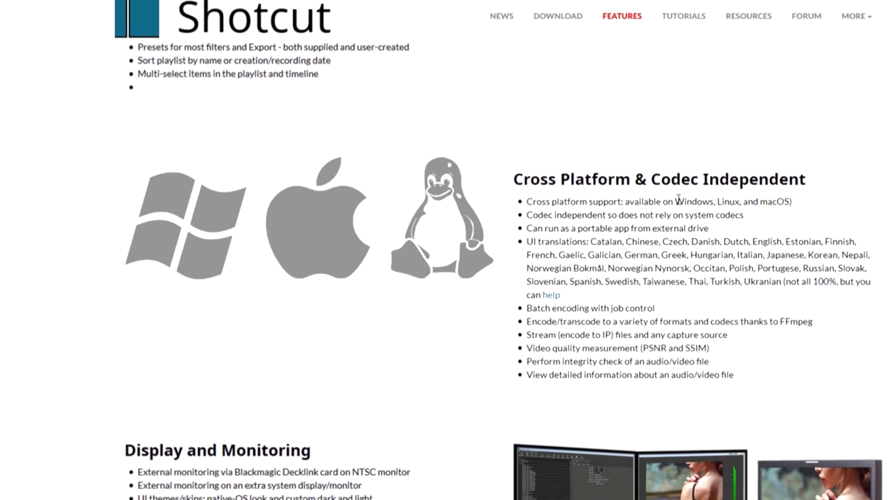
Highlight the 'Windows, Linux, and macOS' support text on the Shotcut Features page.
{"action": "left_click_drag", "start_coordinate": [677, 201], "coordinate": [792, 202]}
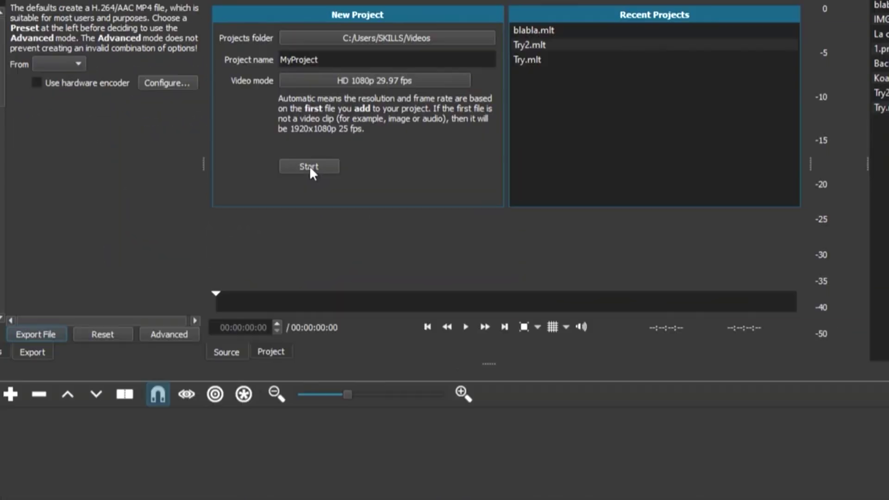
Create MyProject and add the mosque photo plus three more media files to the playlist.
{"action": "left_click", "coordinate": [313, 168]}
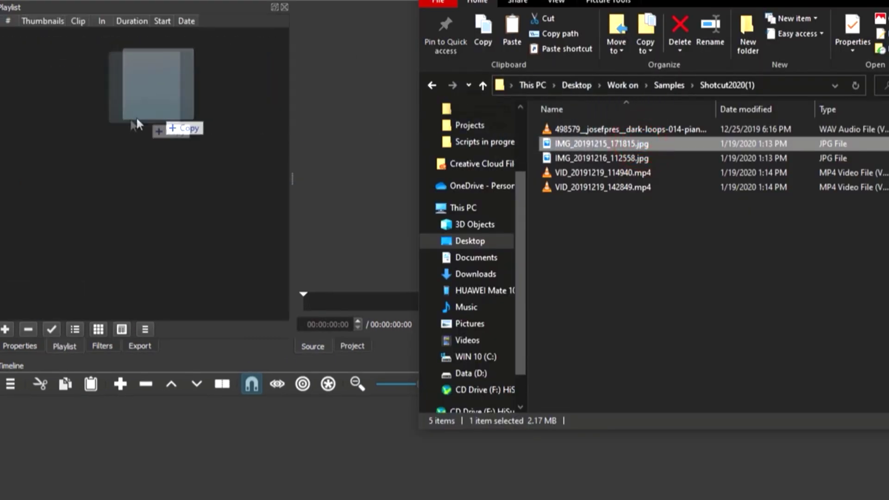
{"action": "left_click_drag", "start_coordinate": [495, 143], "coordinate": [116, 125]}
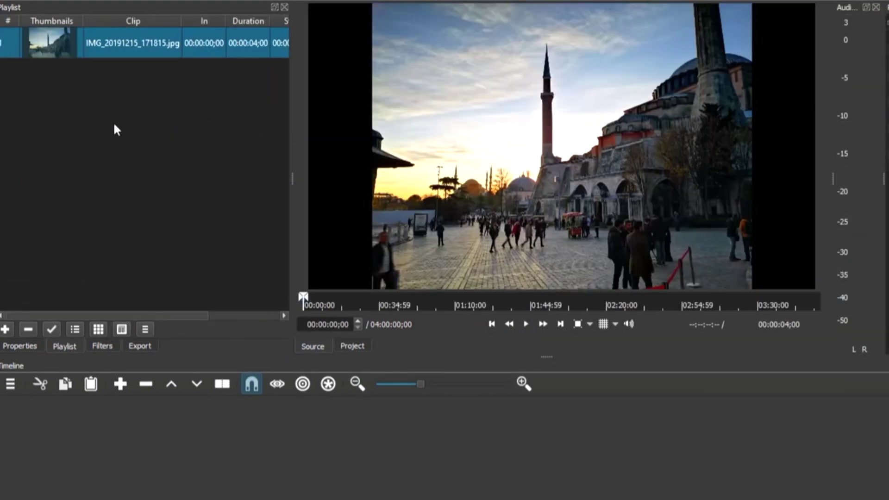
{"action": "left_click", "coordinate": [635, 187], "text": "shift"}
{"action": "left_click_drag", "start_coordinate": [635, 188], "coordinate": [152, 149]}
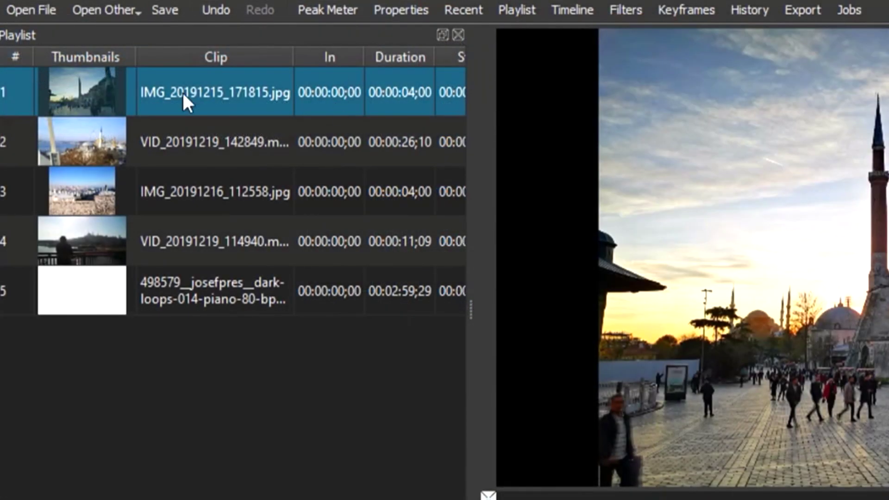
Place the first playlist clip on the timeline and add new video and audio tracks.
{"action": "left_click", "coordinate": [169, 138]}
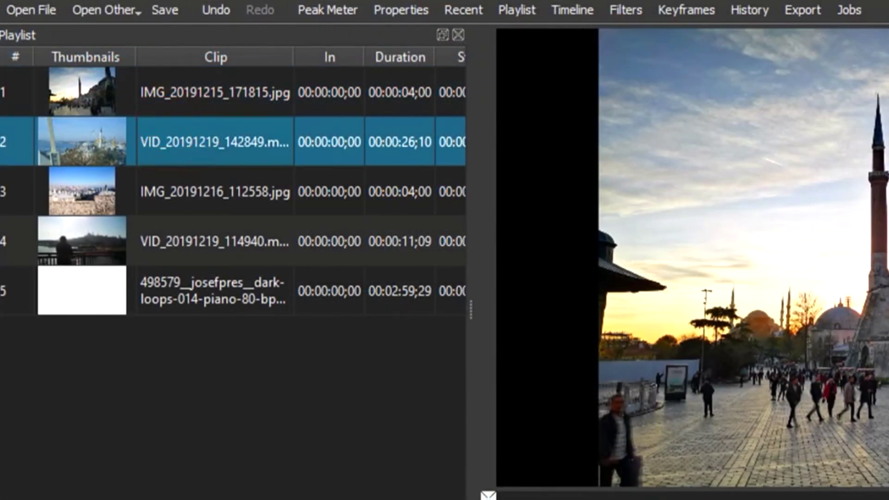
{"action": "left_click_drag", "start_coordinate": [193, 486], "coordinate": [234, 490]}
{"action": "scroll", "coordinate": [233, 208], "scroll_direction": "left", "scroll_amount": 5}
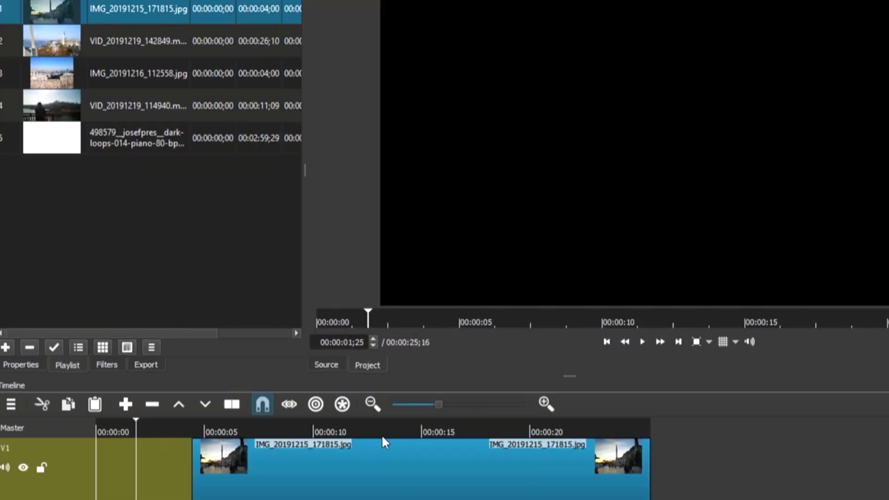
{"action": "left_click", "coordinate": [389, 428]}
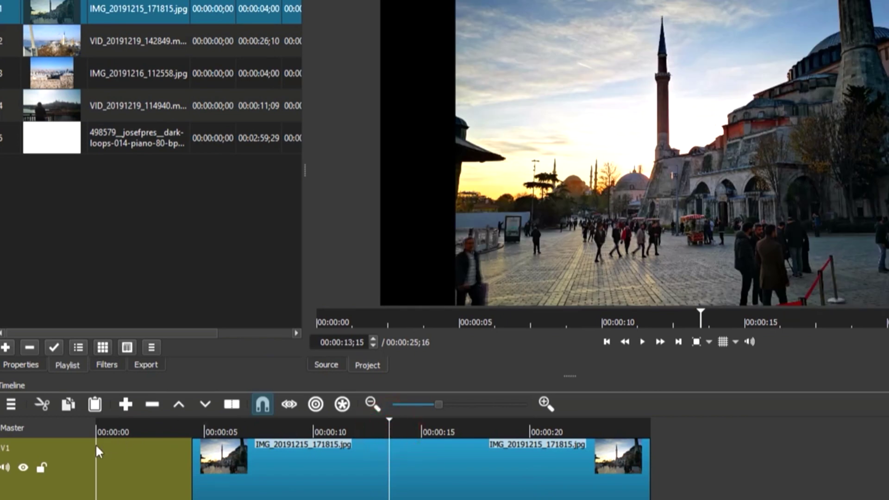
{"action": "right_click", "coordinate": [69, 453]}
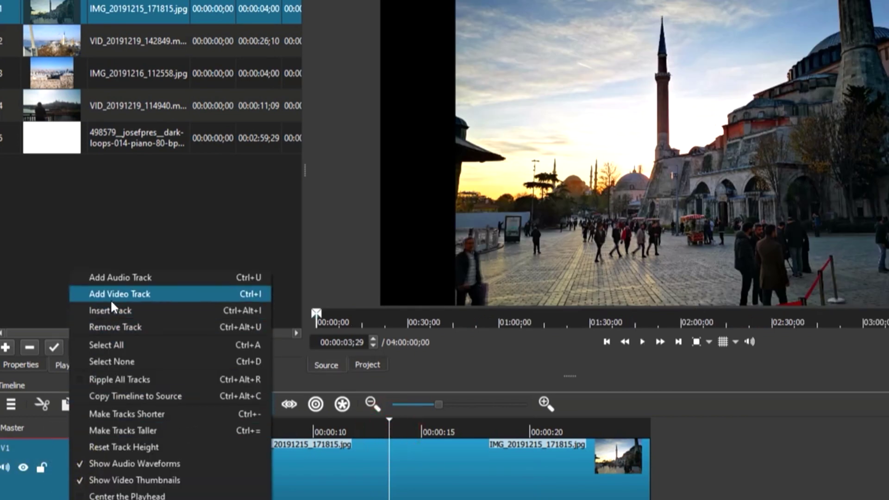
{"action": "left_click", "coordinate": [110, 298]}
{"action": "right_click", "coordinate": [73, 454]}
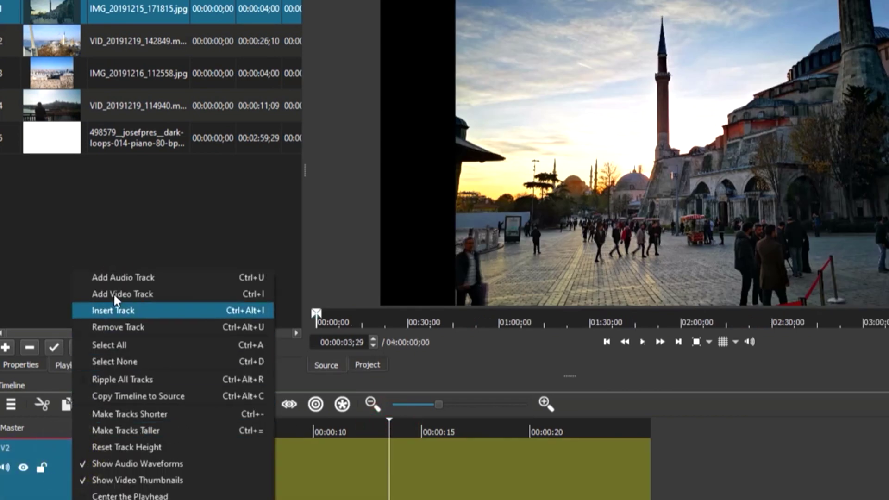
{"action": "left_click", "coordinate": [120, 278]}
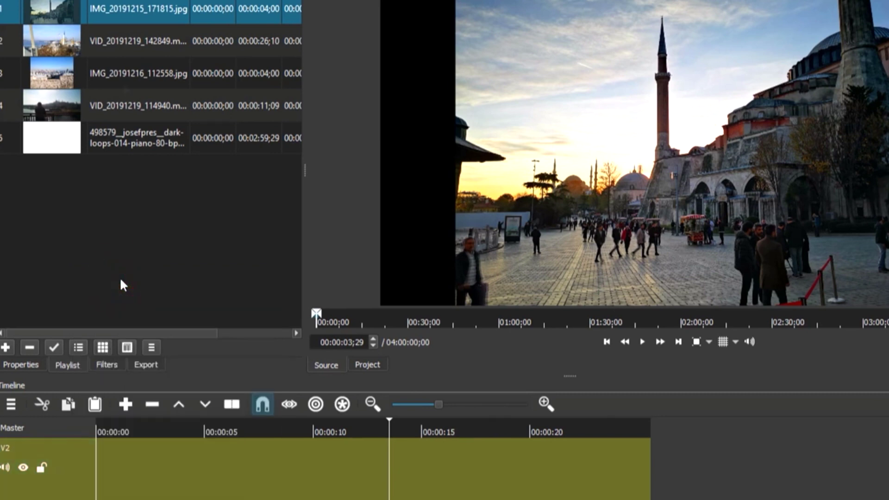
Lay the river video on the new track and the music on the audio track near 9 seconds.
{"action": "mouse_move", "coordinate": [121, 105]}
{"action": "left_mouse_down"}
{"action": "mouse_move", "coordinate": [194, 411]}
{"action": "mouse_move", "coordinate": [281, 474]}
{"action": "left_mouse_up"}
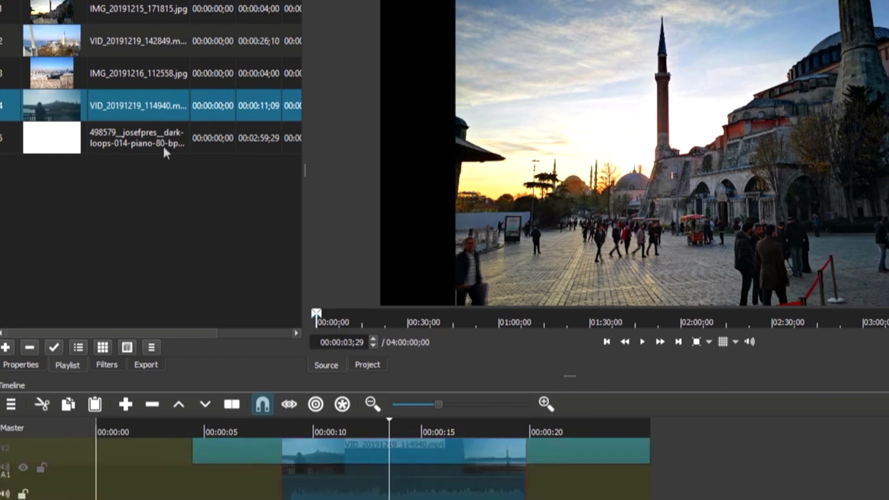
{"action": "left_click_drag", "start_coordinate": [165, 139], "coordinate": [230, 495]}
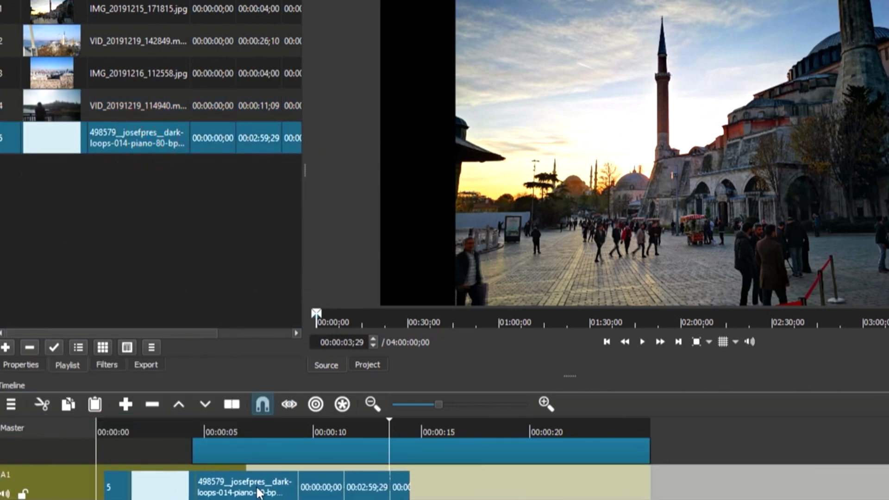
{"action": "left_click_drag", "start_coordinate": [229, 494], "coordinate": [305, 495]}
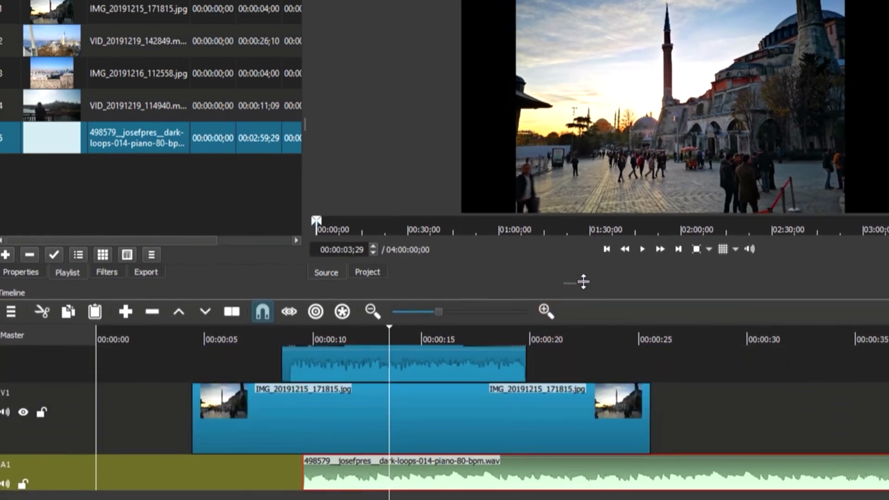
{"action": "left_click_drag", "start_coordinate": [570, 377], "coordinate": [582, 262]}
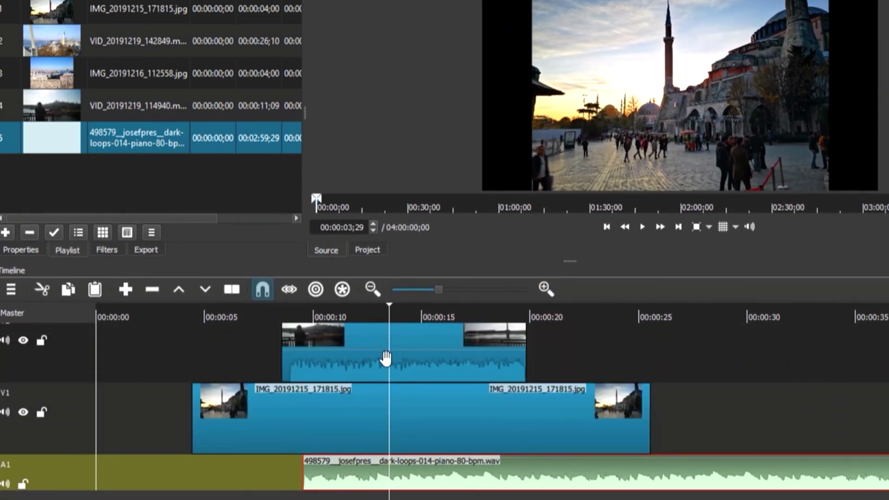
Check the mosque, top video and music tracks with the playhead at about 22, 14 and 21 seconds.
{"action": "left_click", "coordinate": [78, 432]}
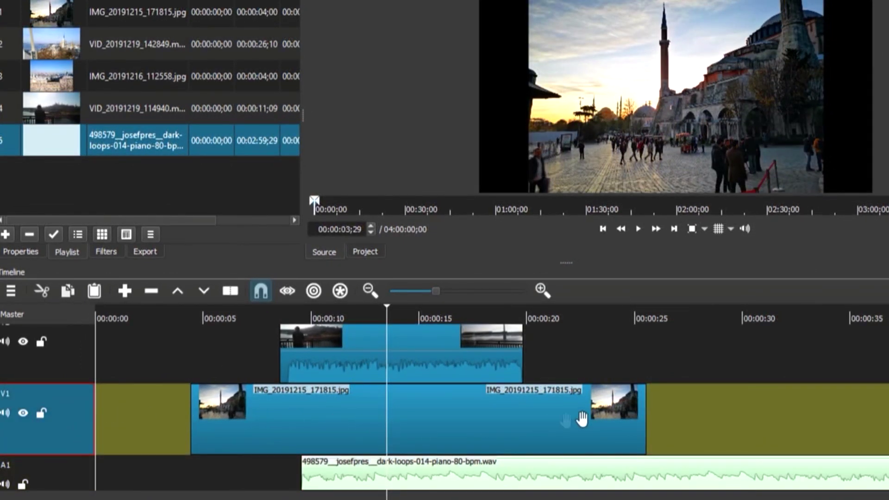
{"action": "left_click", "coordinate": [590, 419]}
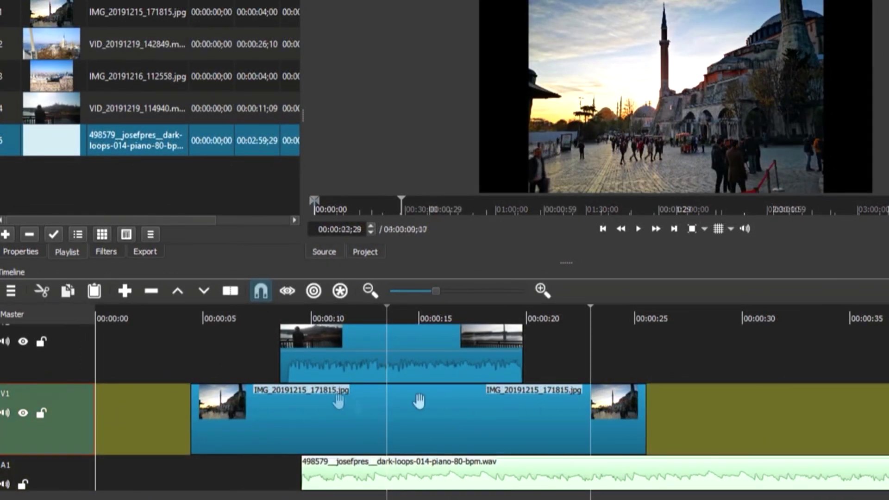
{"action": "left_click", "coordinate": [68, 345]}
{"action": "left_click", "coordinate": [414, 309]}
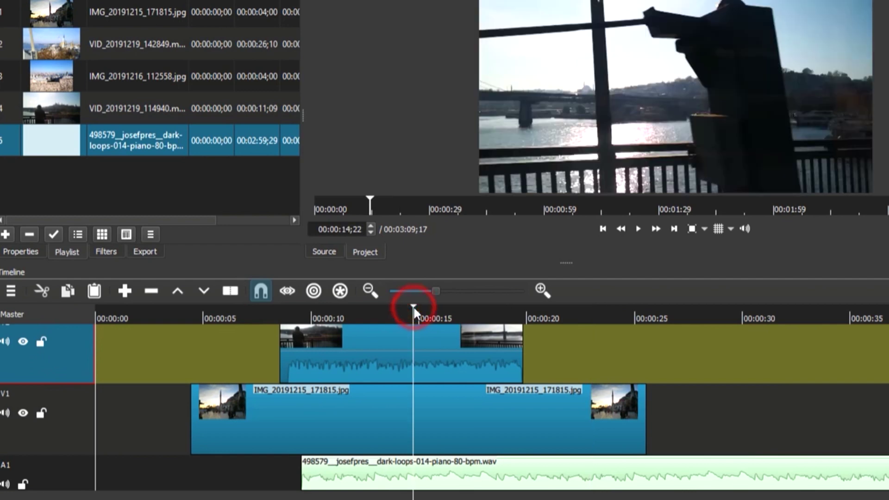
{"action": "left_click", "coordinate": [66, 477]}
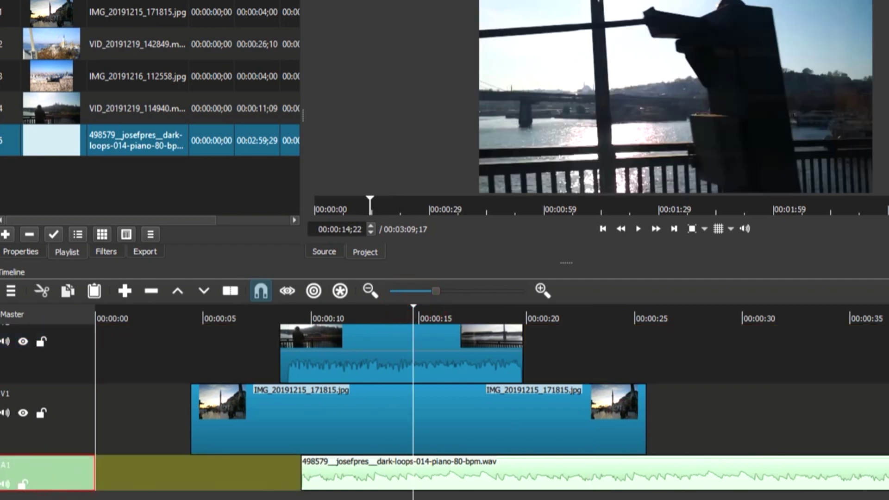
{"action": "scroll", "coordinate": [491, 401], "scroll_direction": "right", "scroll_amount": 3}
{"action": "scroll", "coordinate": [492, 402], "scroll_direction": "right", "scroll_amount": 2}
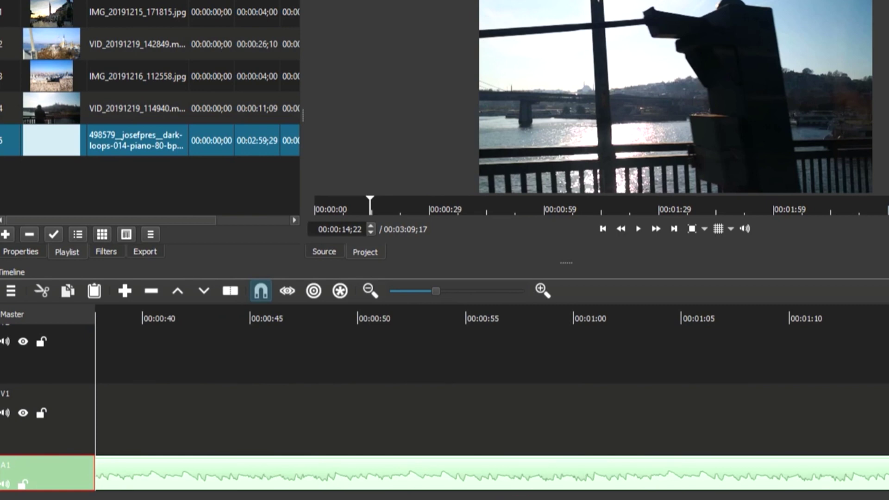
{"action": "scroll", "coordinate": [343, 417], "scroll_direction": "left", "scroll_amount": 3}
{"action": "scroll", "coordinate": [343, 417], "scroll_direction": "left", "scroll_amount": 2}
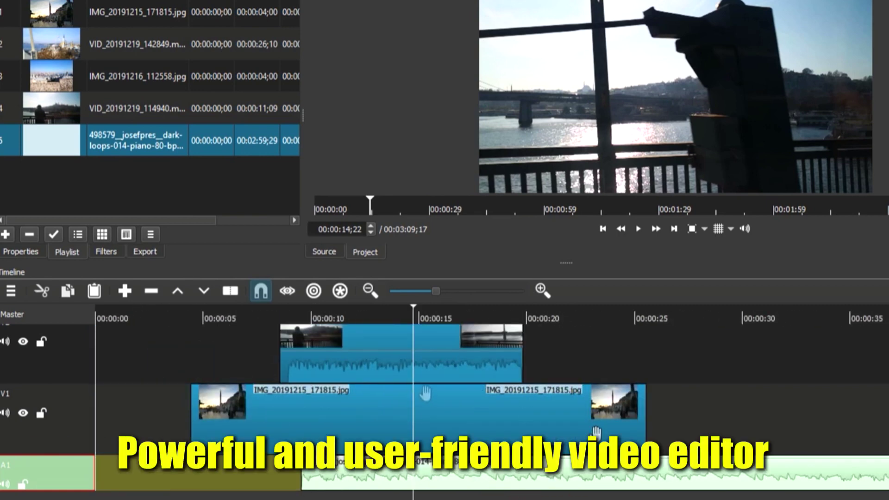
{"action": "left_click", "coordinate": [343, 417]}
{"action": "left_click", "coordinate": [365, 354]}
{"action": "left_click", "coordinate": [353, 427]}
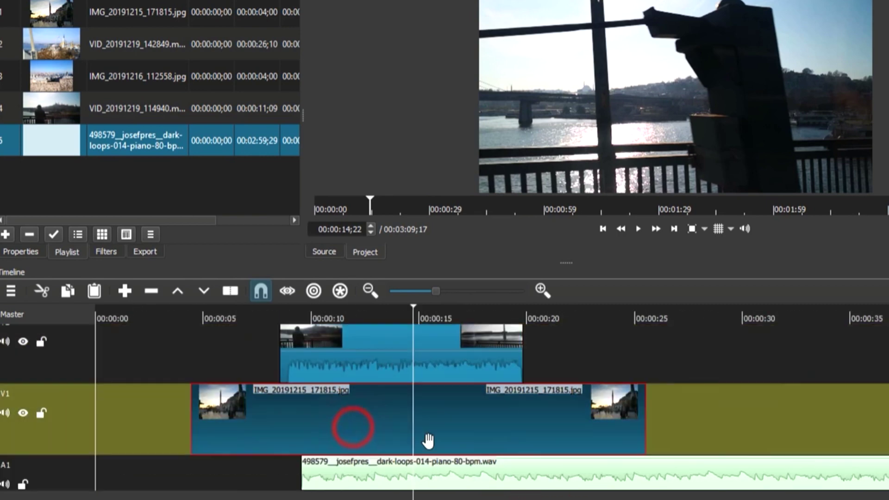
{"action": "left_click", "coordinate": [561, 319]}
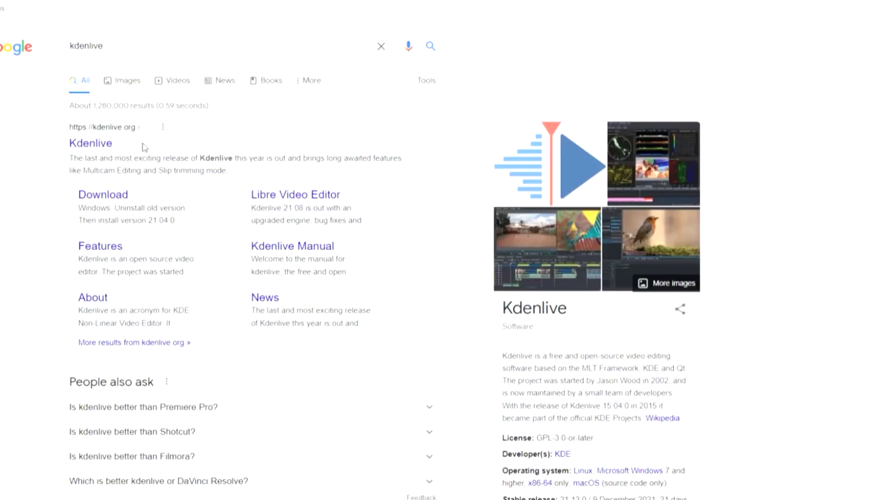
Save the Kdenlive Windows installer from kdenlive.org and advance past the setup welcome page.
{"action": "left_click", "coordinate": [98, 144]}
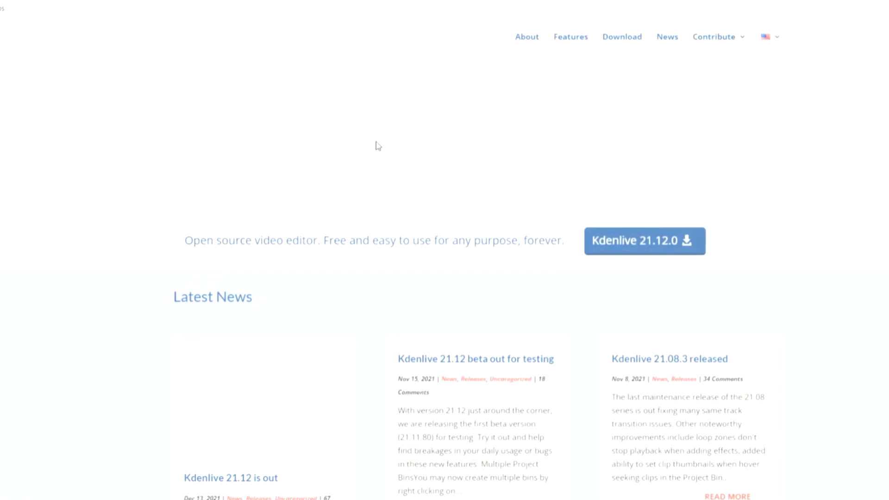
{"action": "left_click", "coordinate": [631, 236]}
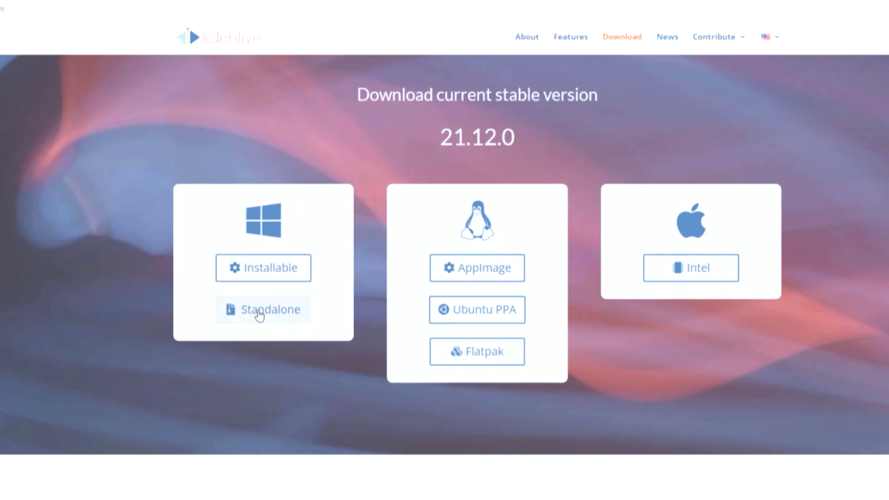
{"action": "left_click", "coordinate": [269, 275]}
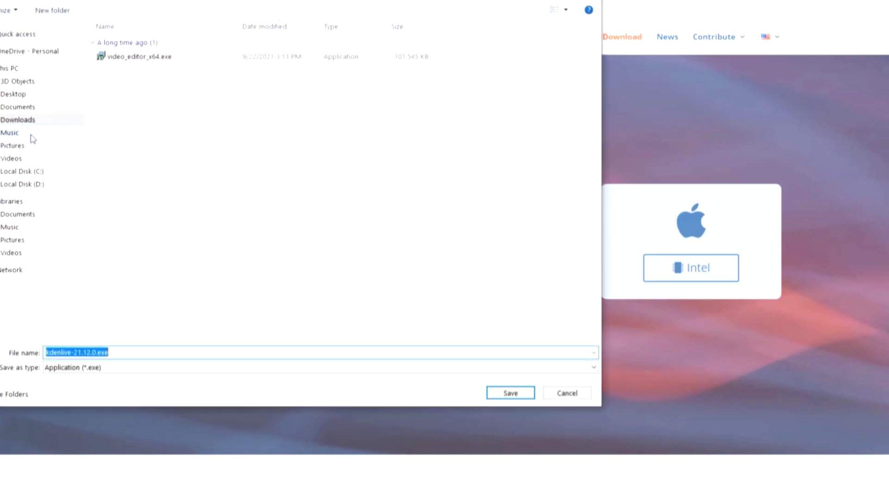
{"action": "left_click", "coordinate": [510, 394]}
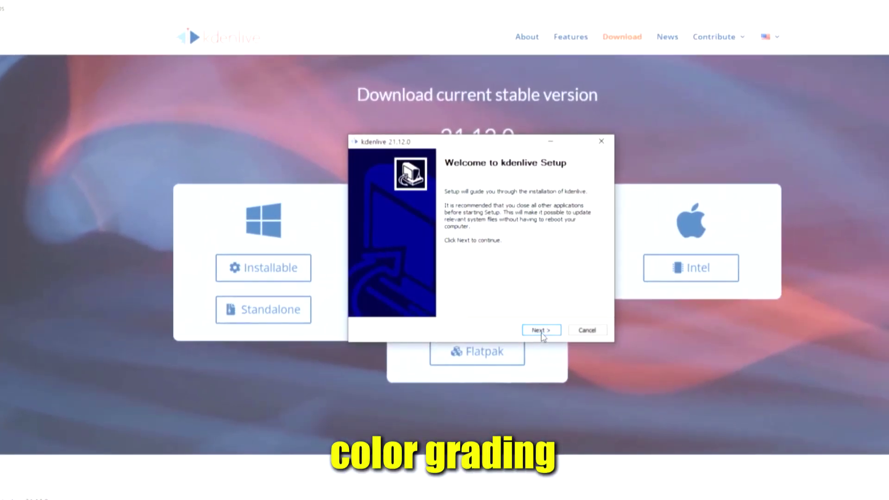
{"action": "left_click", "coordinate": [540, 331]}
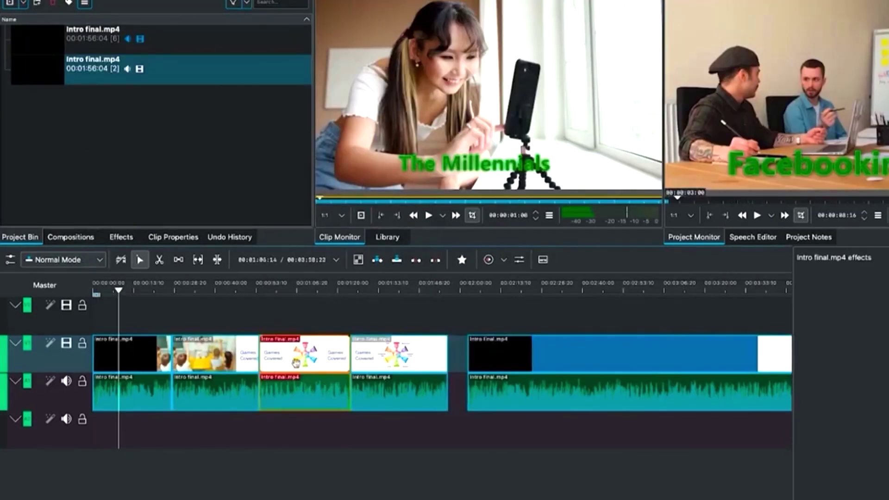
Delete the middle clip from the timeline and remove the gap it leaves.
{"action": "right_click", "coordinate": [295, 362]}
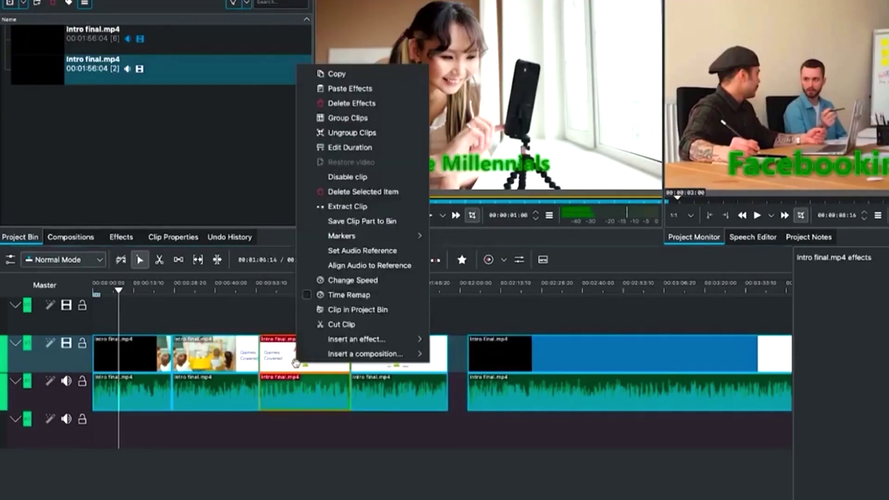
{"action": "left_click", "coordinate": [368, 192]}
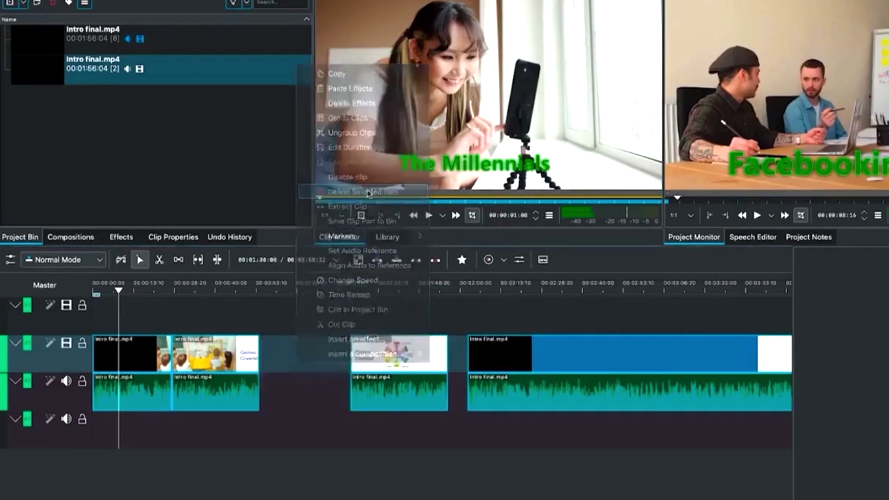
{"action": "left_click", "coordinate": [309, 357]}
{"action": "right_click", "coordinate": [317, 361]}
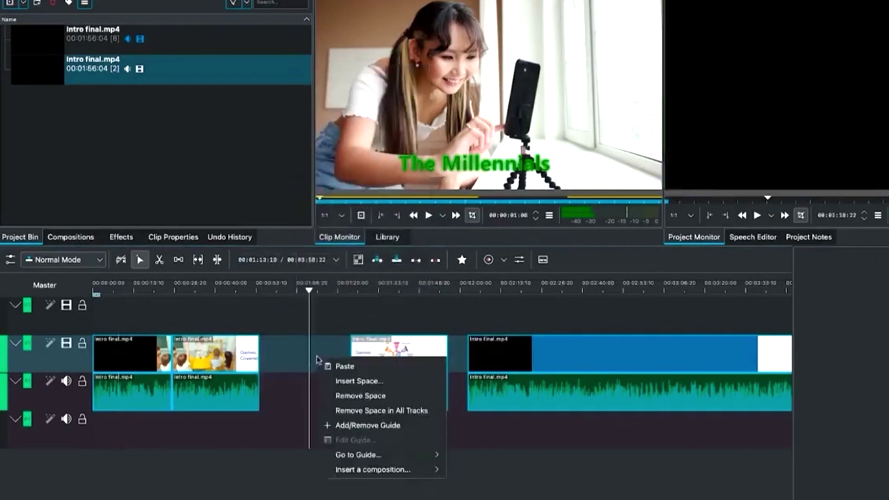
{"action": "left_click", "coordinate": [338, 396]}
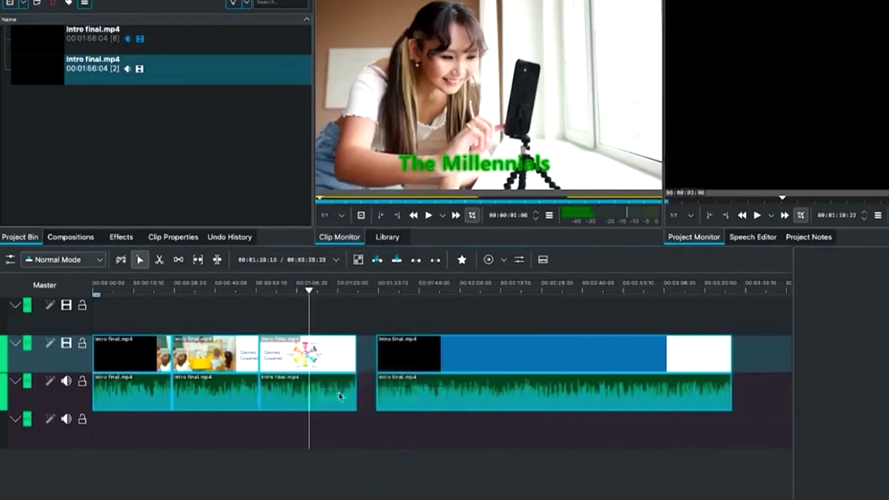
Shift all clips slightly later with the Spacer tool, then select the first clip with the Selection tool.
{"action": "key", "text": "m"}
{"action": "left_click", "coordinate": [129, 361]}
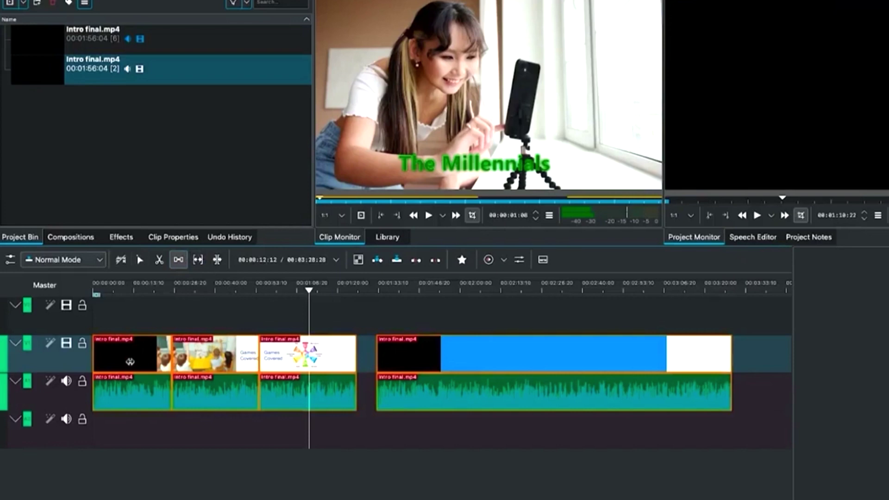
{"action": "left_click_drag", "start_coordinate": [130, 362], "coordinate": [202, 354]}
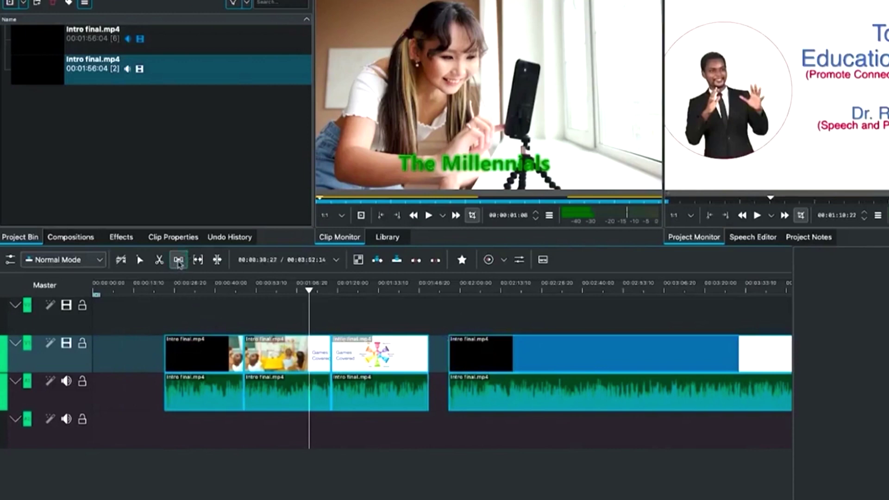
{"action": "left_click", "coordinate": [138, 264]}
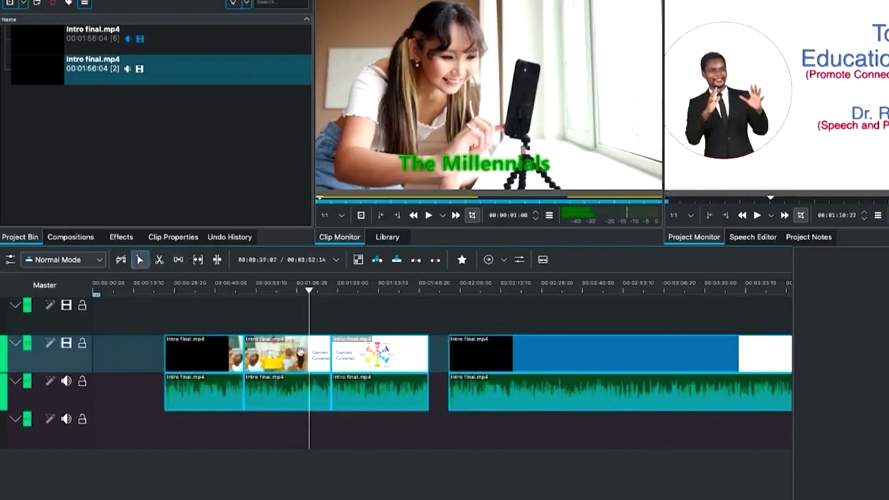
{"action": "left_click", "coordinate": [209, 357]}
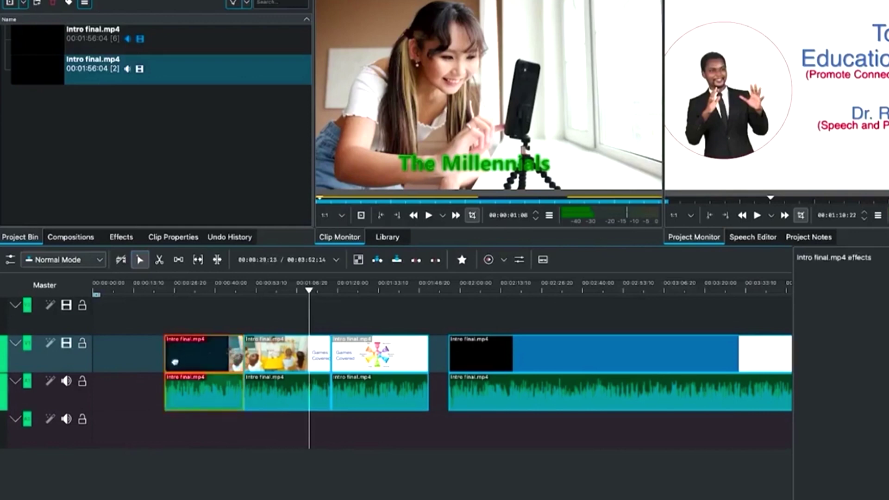
{"action": "scroll", "coordinate": [716, 175], "scroll_direction": "down", "scroll_amount": 1}
{"action": "scroll", "coordinate": [717, 177], "scroll_direction": "down", "scroll_amount": 3}
{"action": "scroll", "coordinate": [717, 178], "scroll_direction": "down", "scroll_amount": 3}
{"action": "scroll", "coordinate": [715, 176], "scroll_direction": "down", "scroll_amount": 3}
{"action": "scroll", "coordinate": [715, 176], "scroll_direction": "down", "scroll_amount": 5}
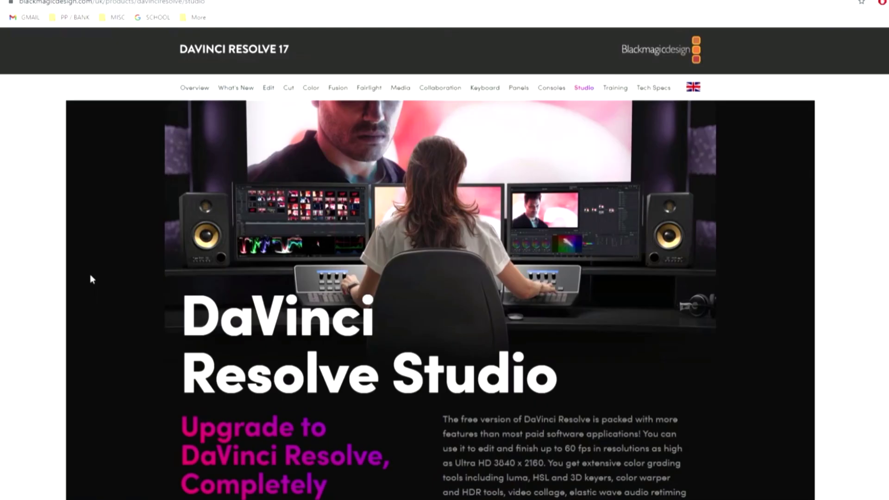
{"action": "scroll", "coordinate": [89, 277], "scroll_direction": "down", "scroll_amount": 3}
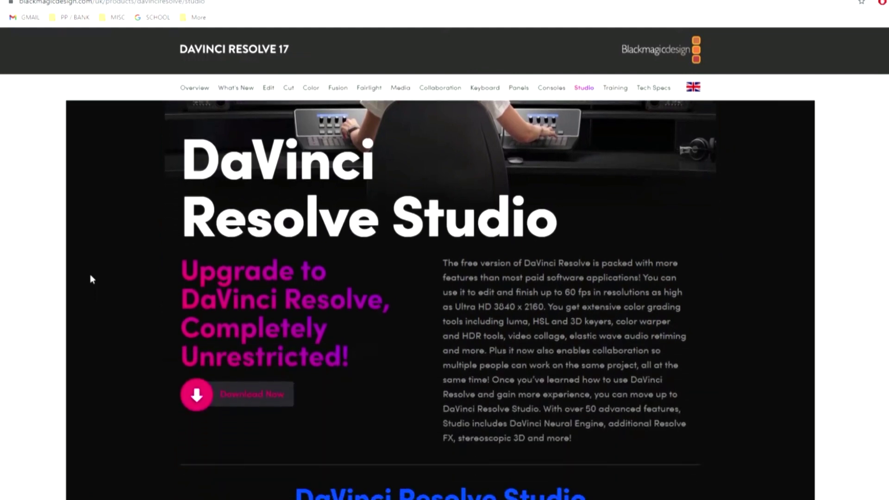
{"action": "scroll", "coordinate": [125, 223], "scroll_direction": "up", "scroll_amount": 3}
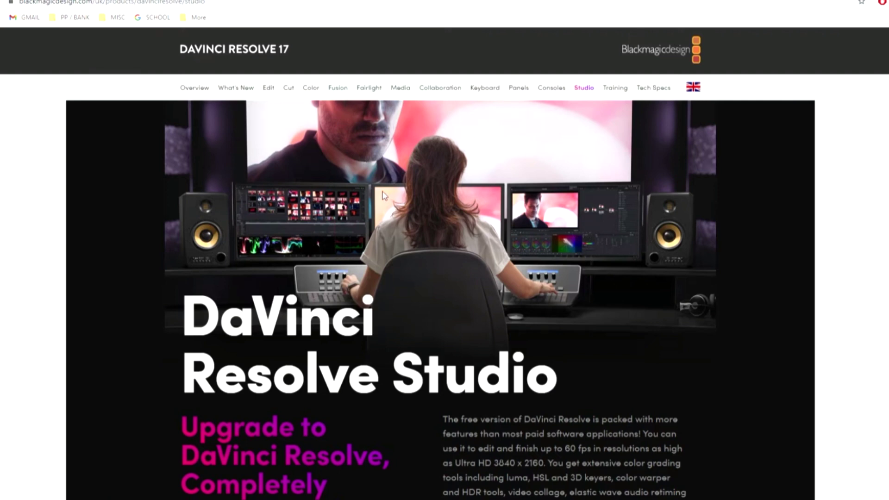
{"action": "scroll", "coordinate": [383, 192], "scroll_direction": "down", "scroll_amount": 1}
{"action": "scroll", "coordinate": [382, 192], "scroll_direction": "down", "scroll_amount": 2}
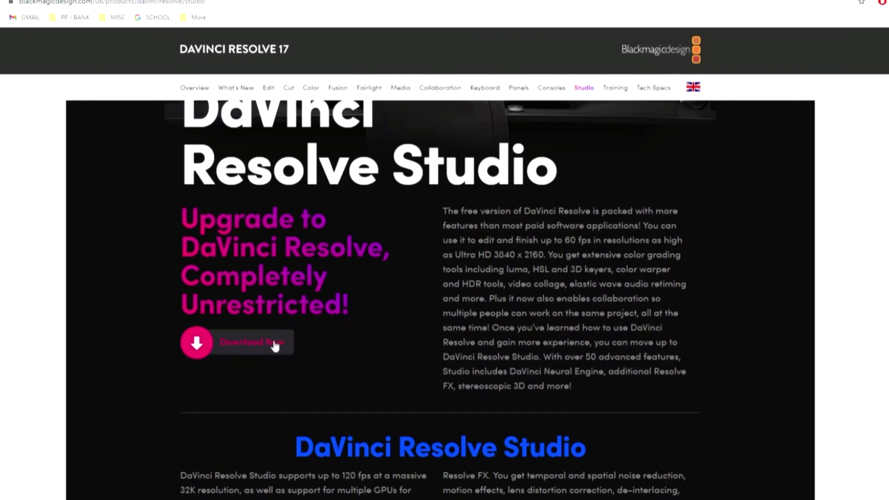
Open the DaVinci Resolve download choices and pick the DaVinci Resolve 17 Windows download.
{"action": "left_click", "coordinate": [276, 345]}
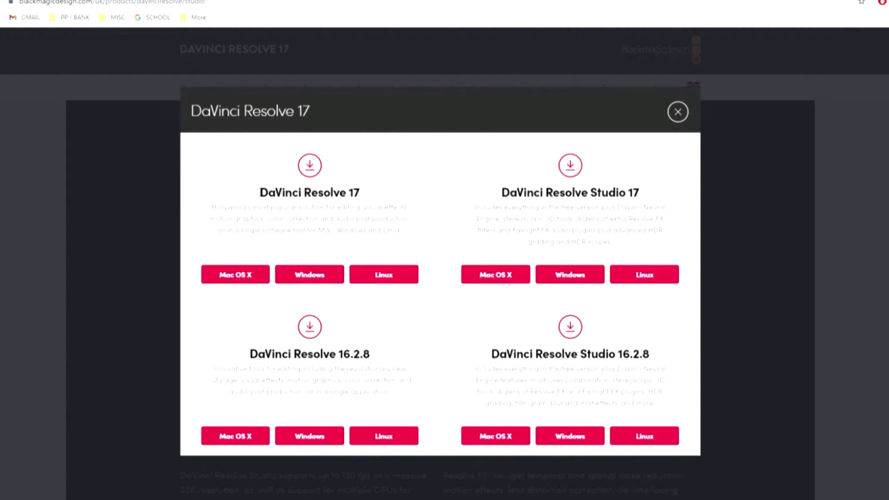
{"action": "left_click", "coordinate": [330, 277]}
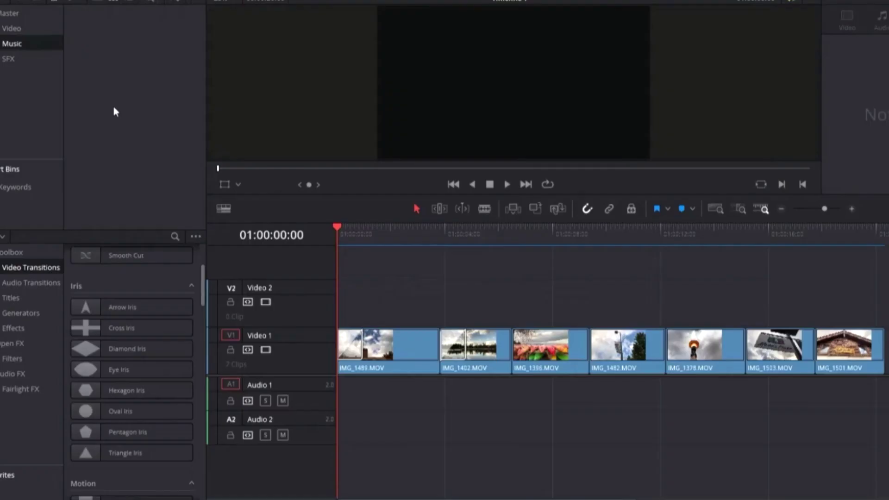
Import the Chill Lofi Hip Hop Beat track from the Soundtrack folder via the media pool's Import Media.
{"action": "right_click", "coordinate": [114, 107]}
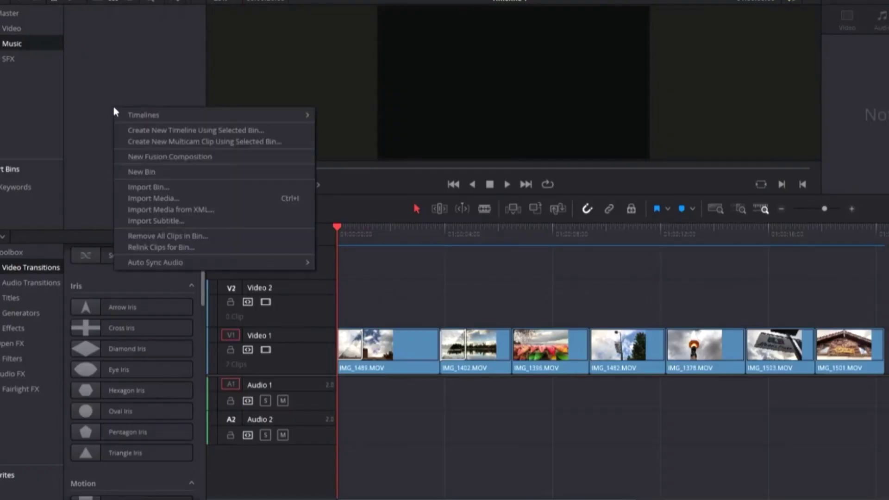
{"action": "left_click", "coordinate": [152, 199]}
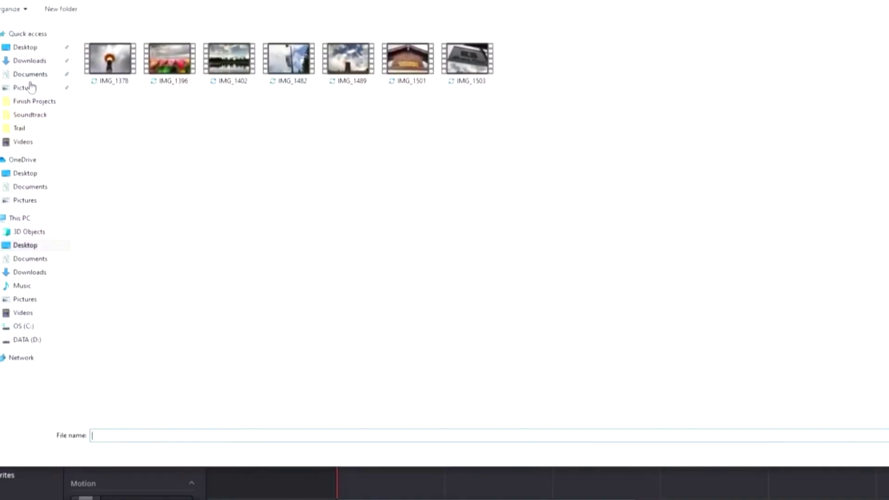
{"action": "left_click", "coordinate": [34, 123]}
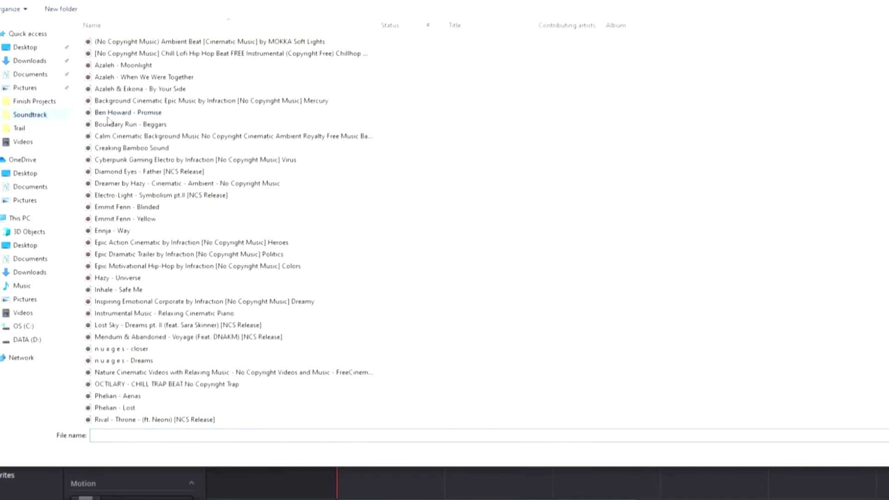
{"action": "left_click", "coordinate": [196, 42]}
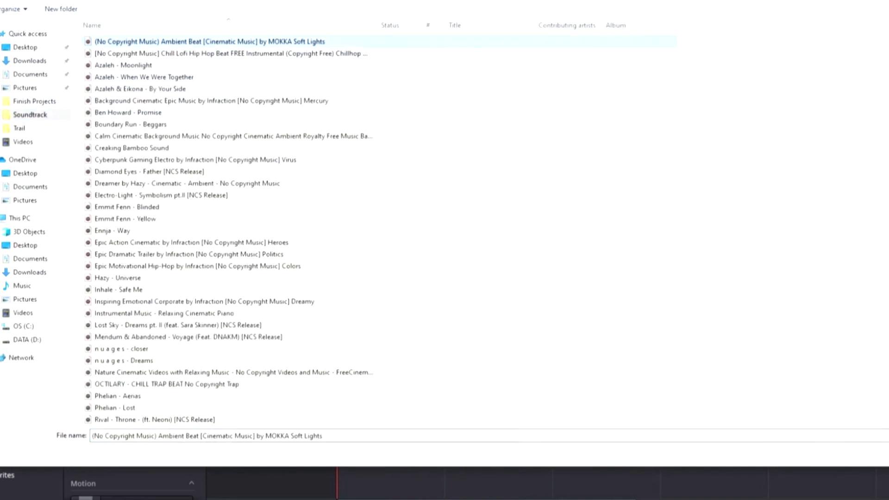
{"action": "left_click", "coordinate": [281, 55]}
{"action": "key", "text": "Return"}
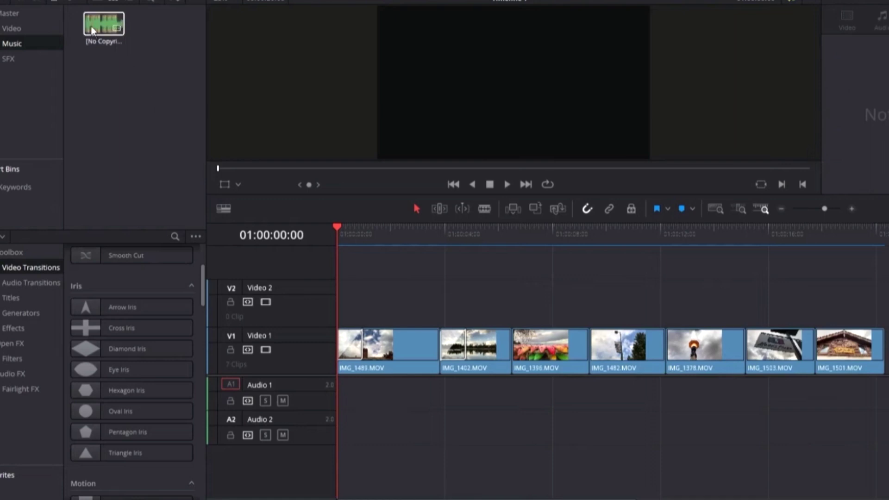
Place the Chill Lofi music at the start of Audio 1 under the video clips and play the edit.
{"action": "mouse_move", "coordinate": [104, 27]}
{"action": "left_mouse_down"}
{"action": "mouse_move", "coordinate": [292, 297]}
{"action": "mouse_move", "coordinate": [332, 379]}
{"action": "mouse_move", "coordinate": [231, 389]}
{"action": "left_mouse_up"}
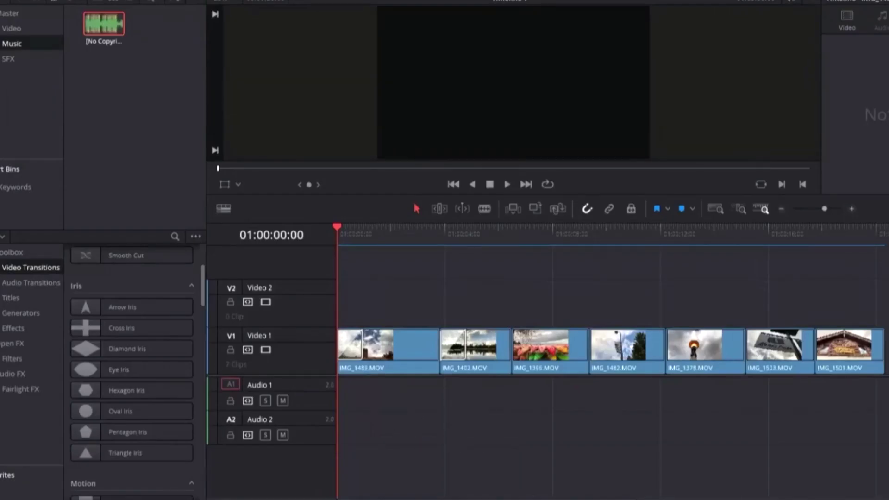
{"action": "left_click_drag", "start_coordinate": [104, 25], "coordinate": [343, 390]}
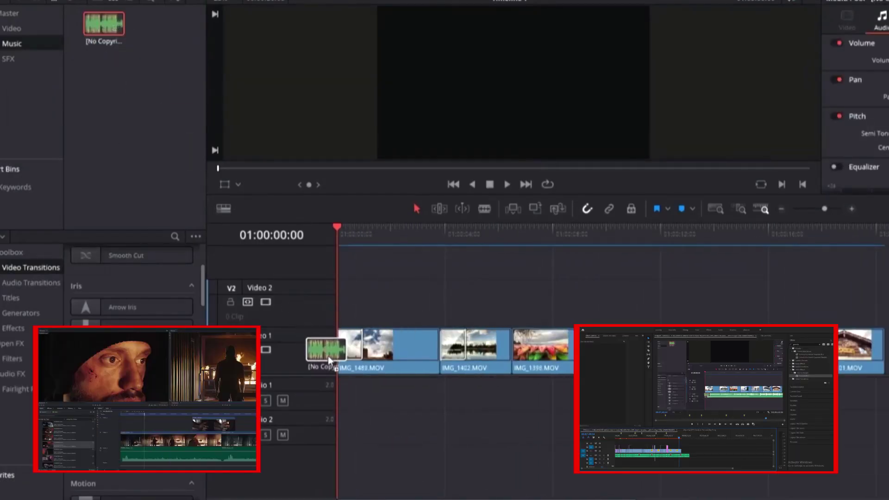
{"action": "left_click_drag", "start_coordinate": [344, 390], "coordinate": [338, 388]}
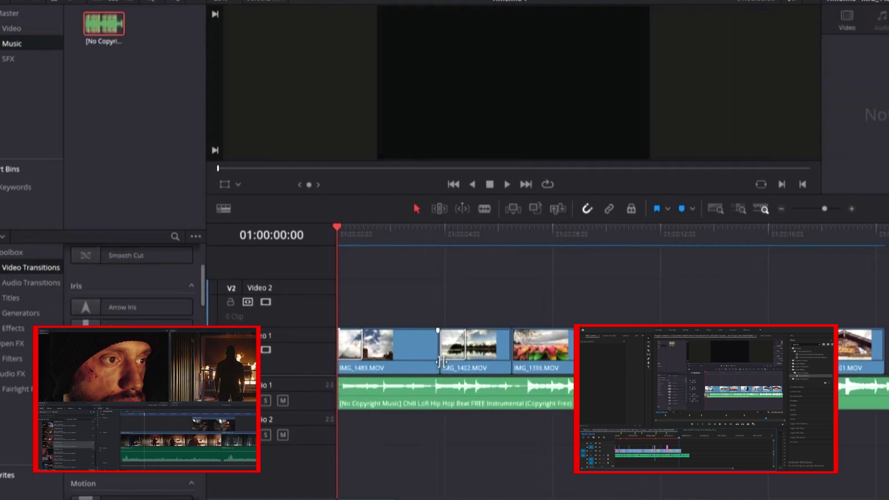
{"action": "key", "text": "space"}
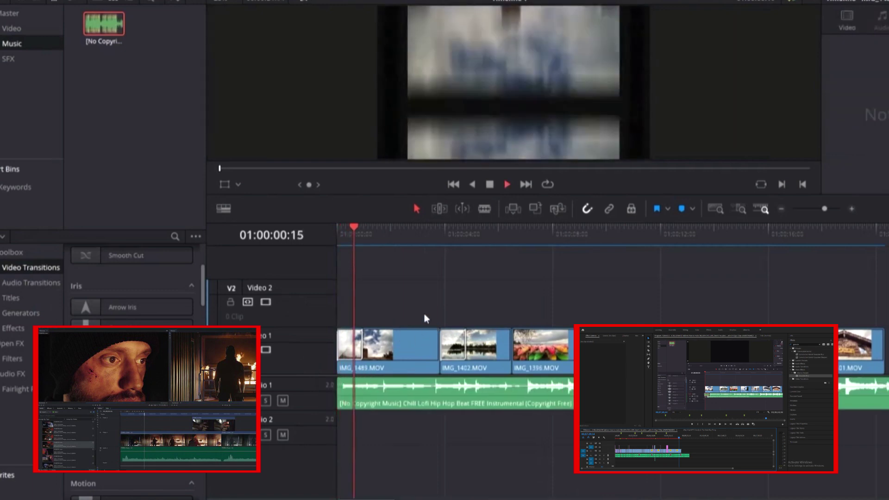